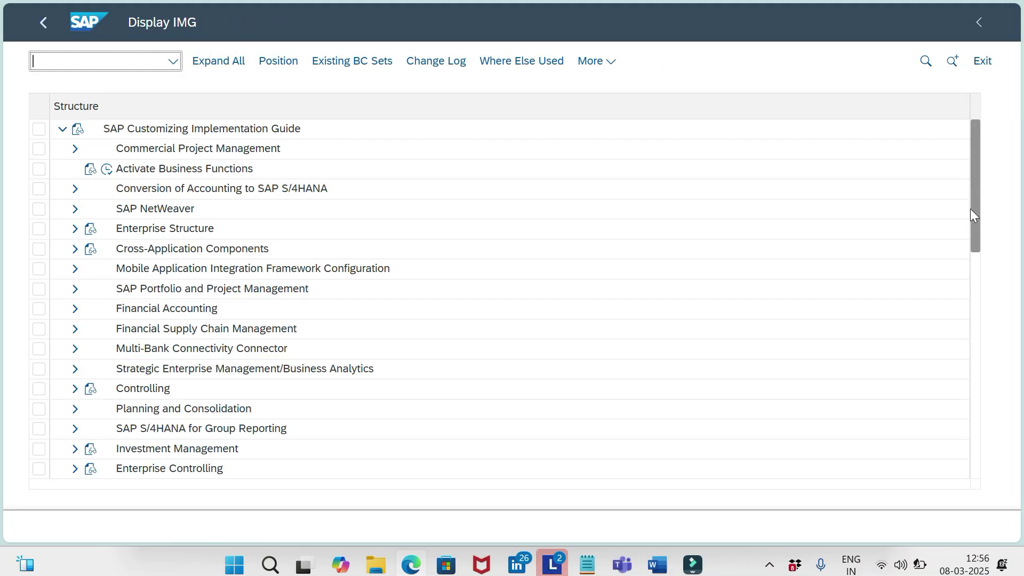
Expand Sales and Distribution > Sales > Sales Documents in the IMG tree, down to the BAdIs folder
drag(971, 209, 971, 298)
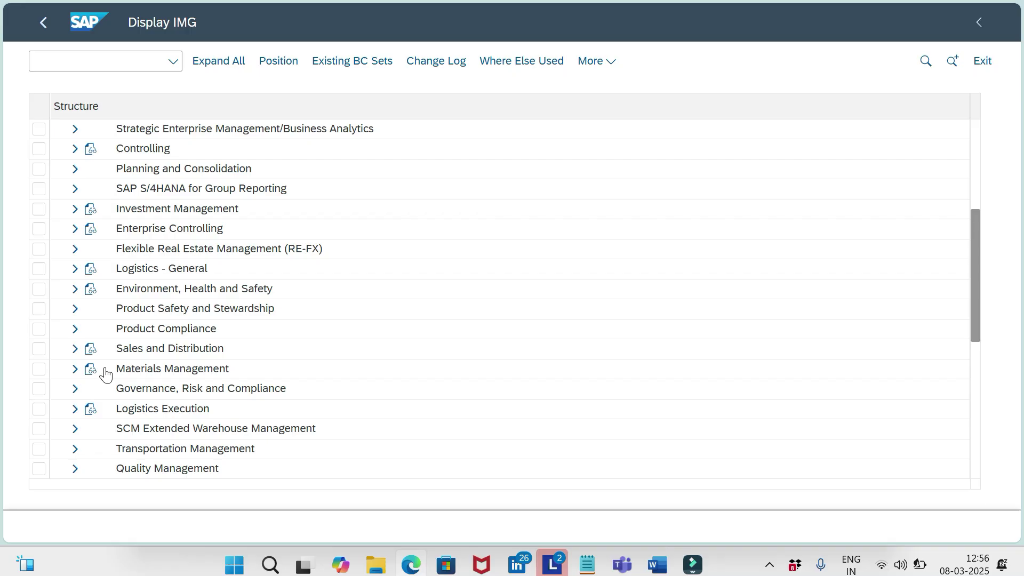
click(75, 350)
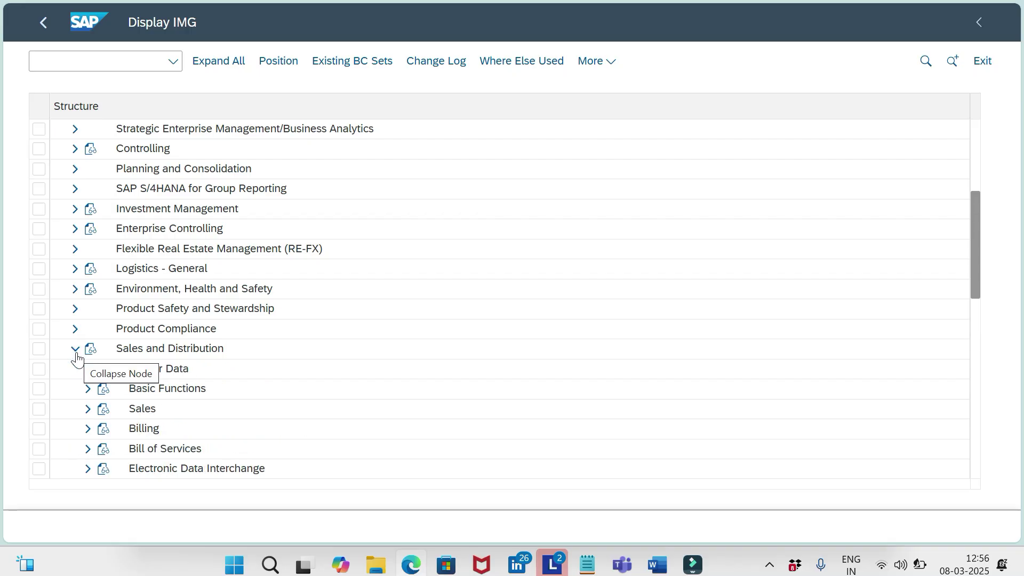
click(88, 409)
click(100, 430)
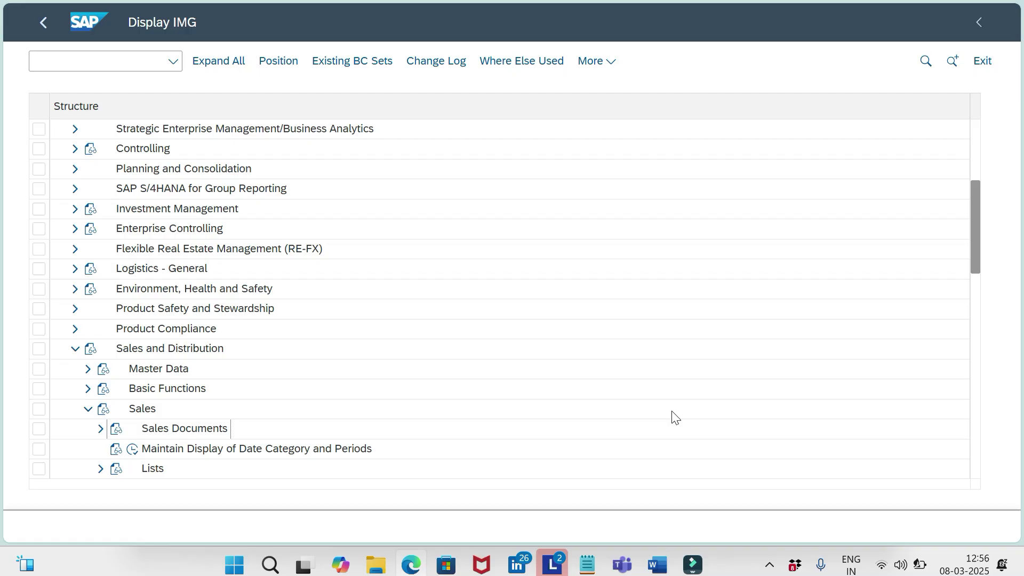
drag(973, 200, 971, 281)
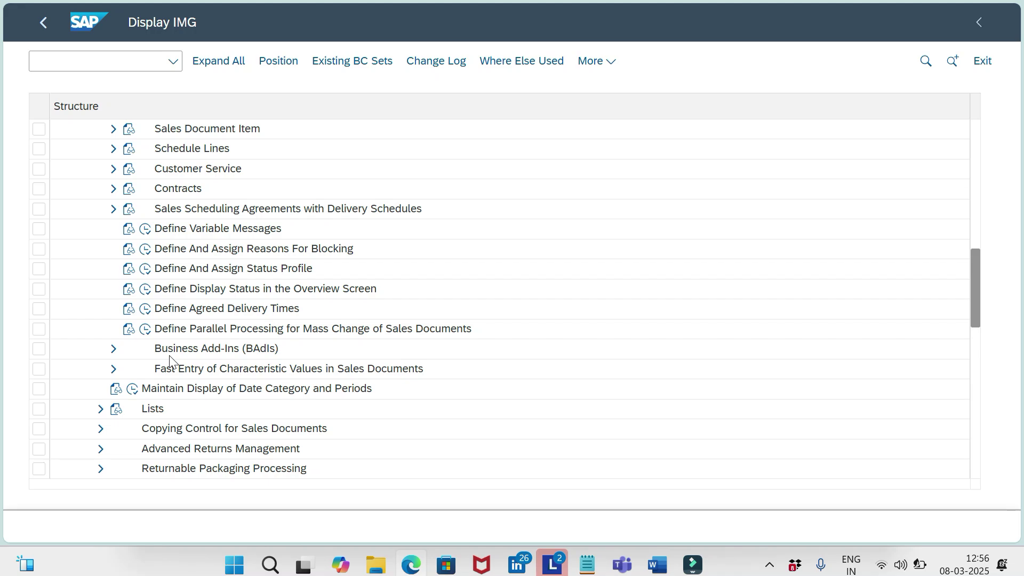
Expand the BAdIs folder and list the implementations of Set Approval Request Reasons for Sales Documents
click(114, 349)
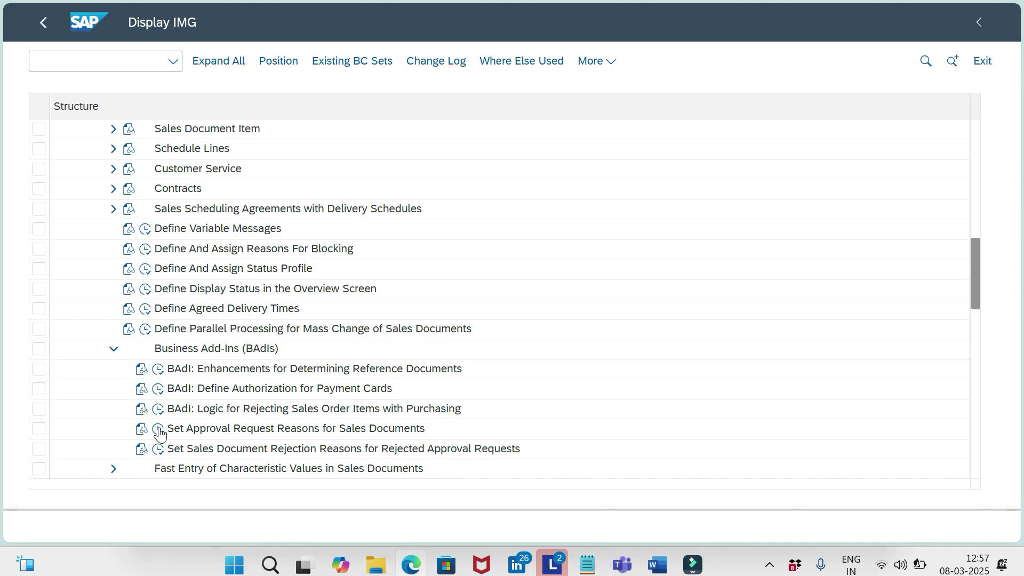
click(158, 429)
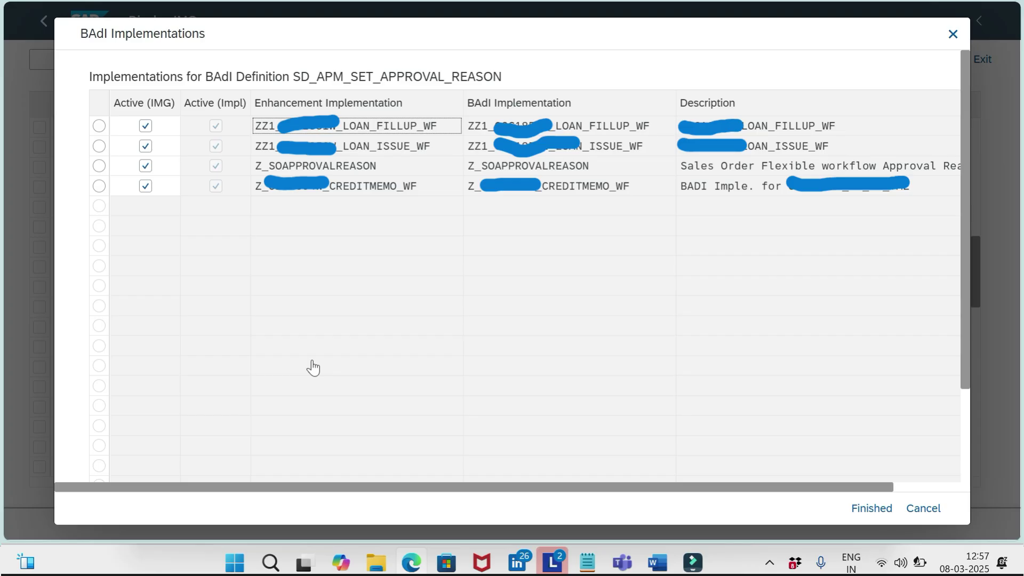
Open Class Builder with /OSE24 and enter SD_APM_SET_APPROVAL_REASON as the object type
key(Escape)
text(/)
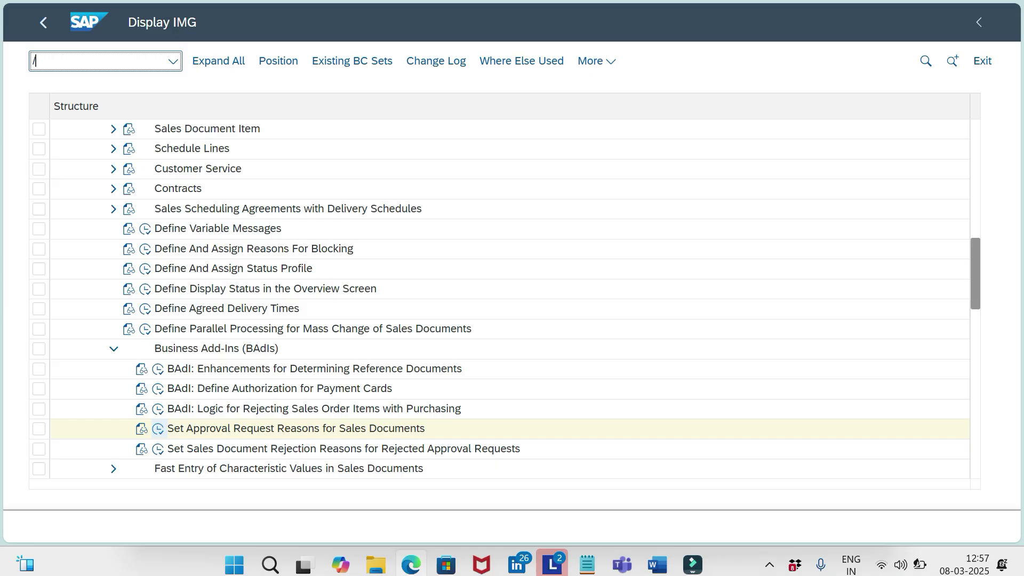
text(OSE)
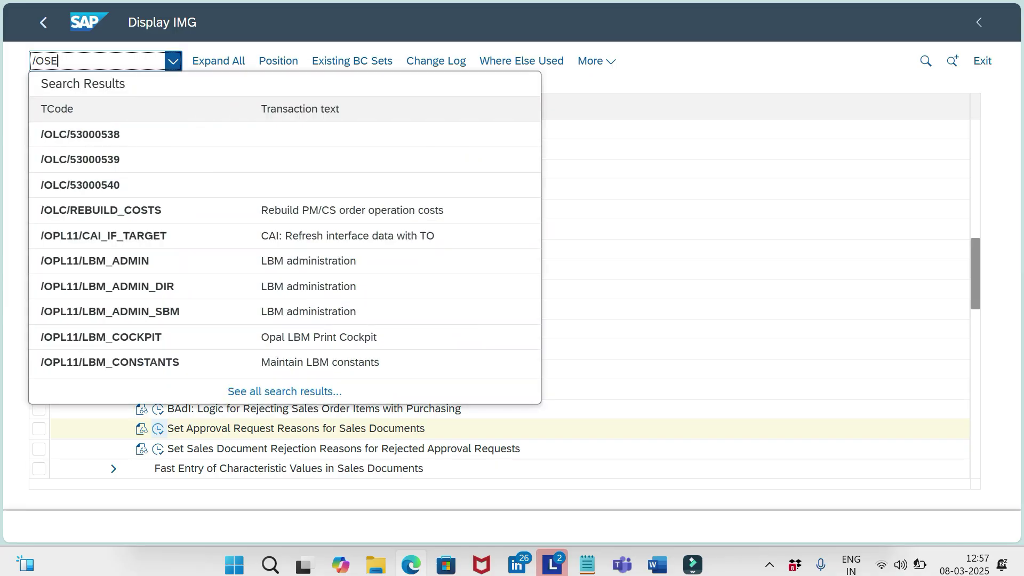
text(24)
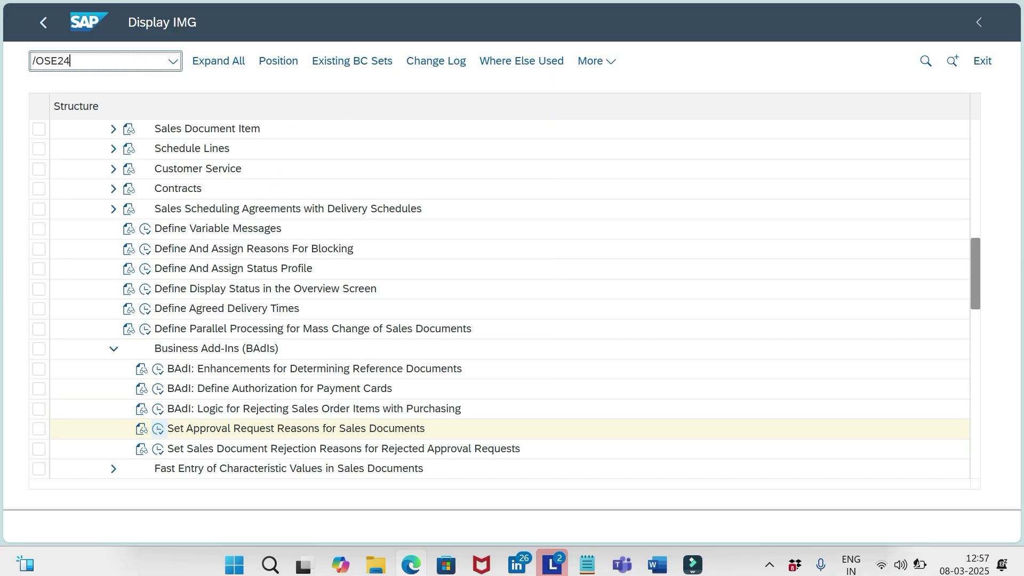
key(Return)
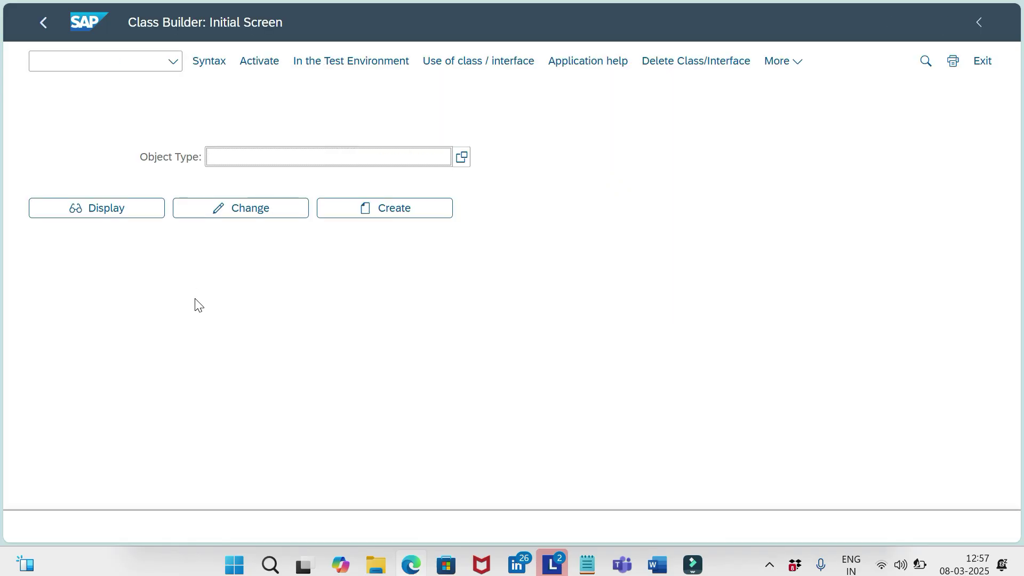
text(SD_APM_SET_APPROVAL_REASON)
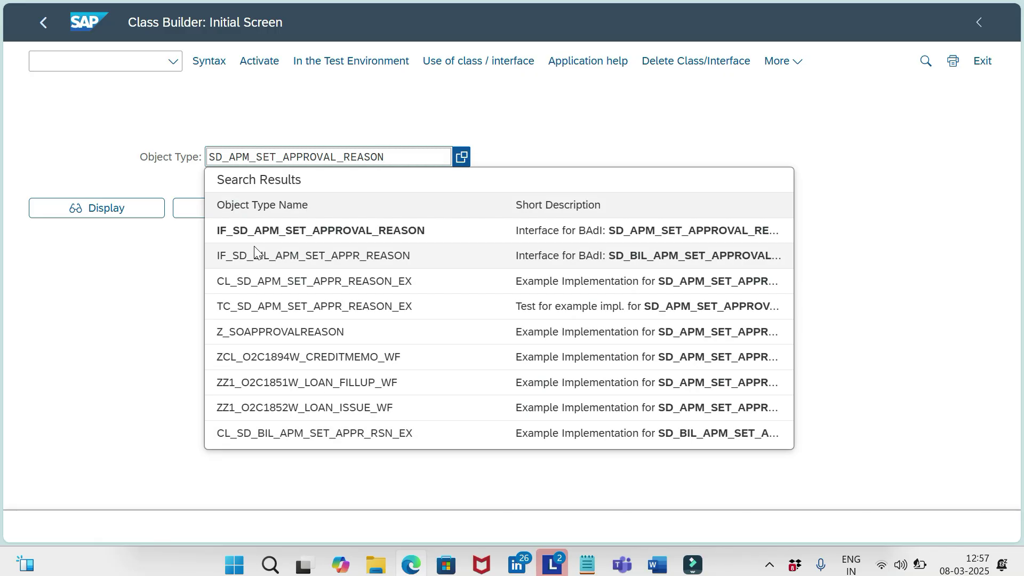
click(151, 264)
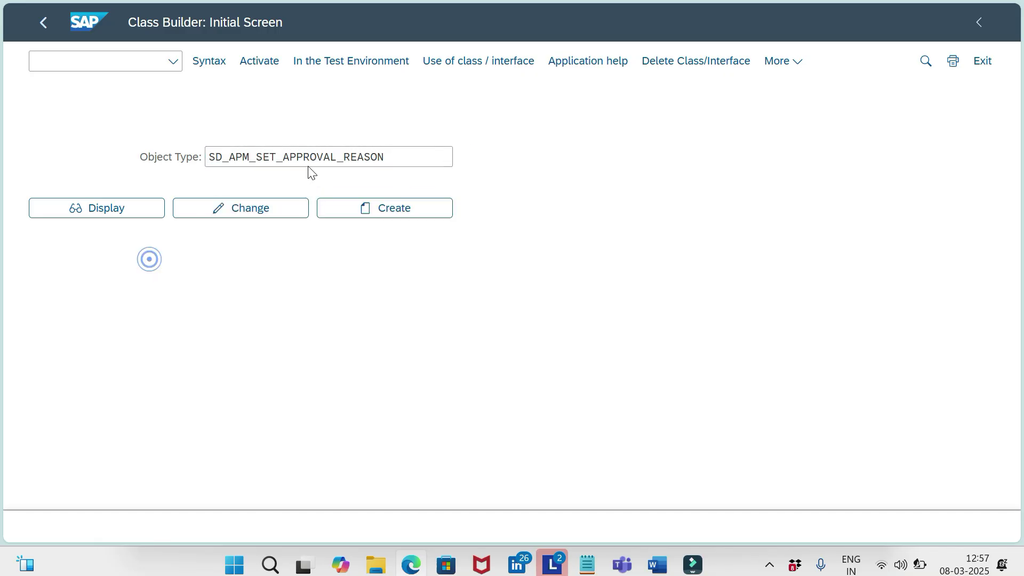
Display SD_APM_SET_APPROVAL_REASON to open enhancement spot ES_SD_SLS_EXTEND with its BAdI definition
click(104, 217)
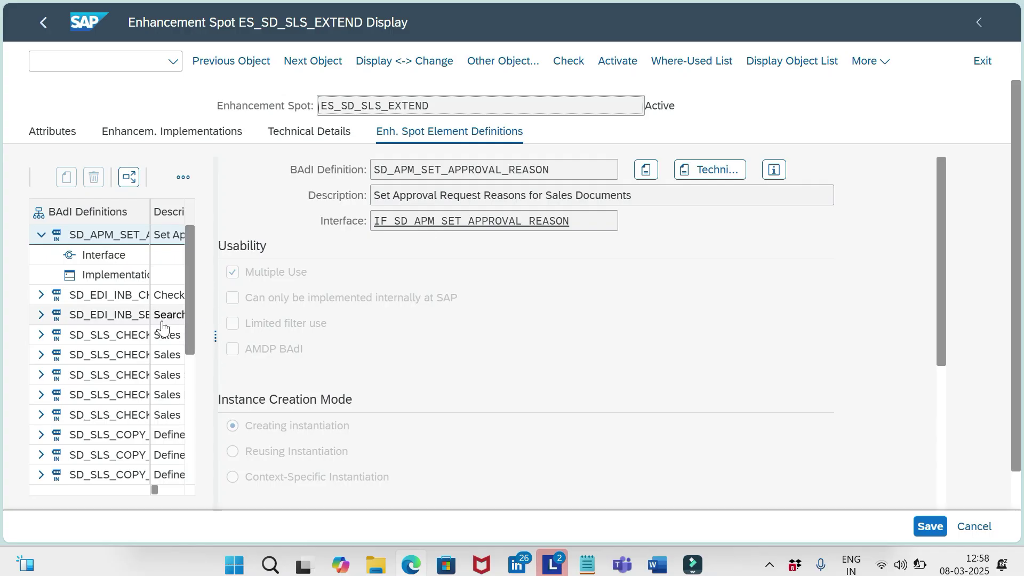
Open implementation Z_SOAPPROVALREASON from the BAdI's Implementations list
click(102, 275)
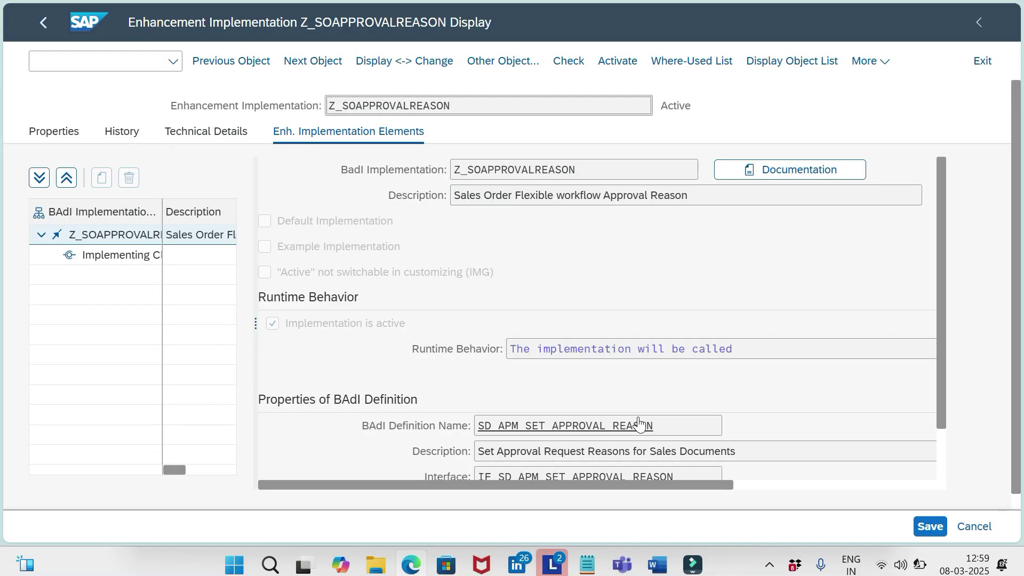
Copy the implementing class name Z_SOAPPROVALREASON and display that class in Class Builder
drag(667, 432, 455, 454)
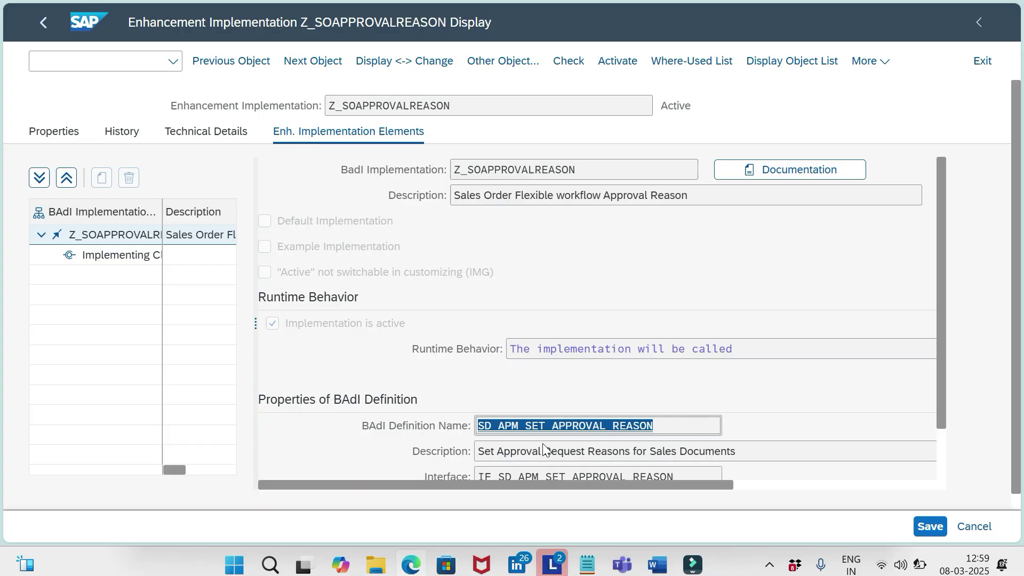
click(96, 259)
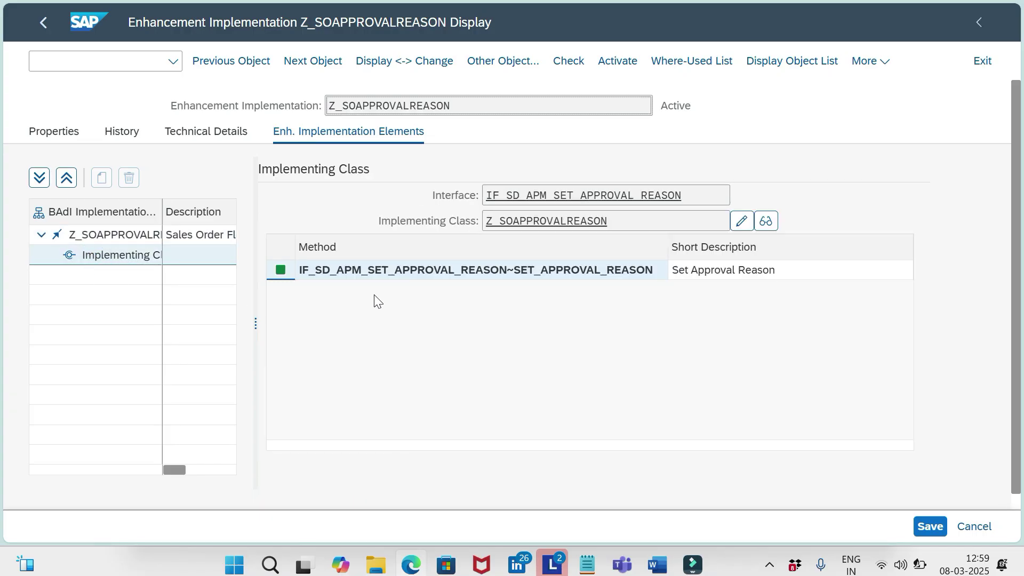
drag(620, 224, 472, 226)
key(ctrl+c)
key(alt+Tab)
key(ctrl+v)
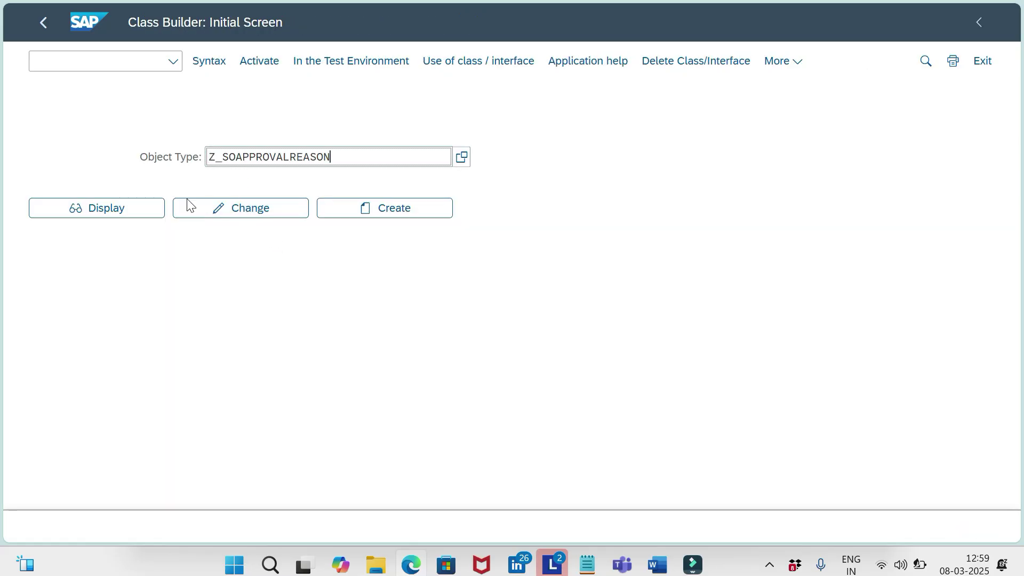
click(145, 212)
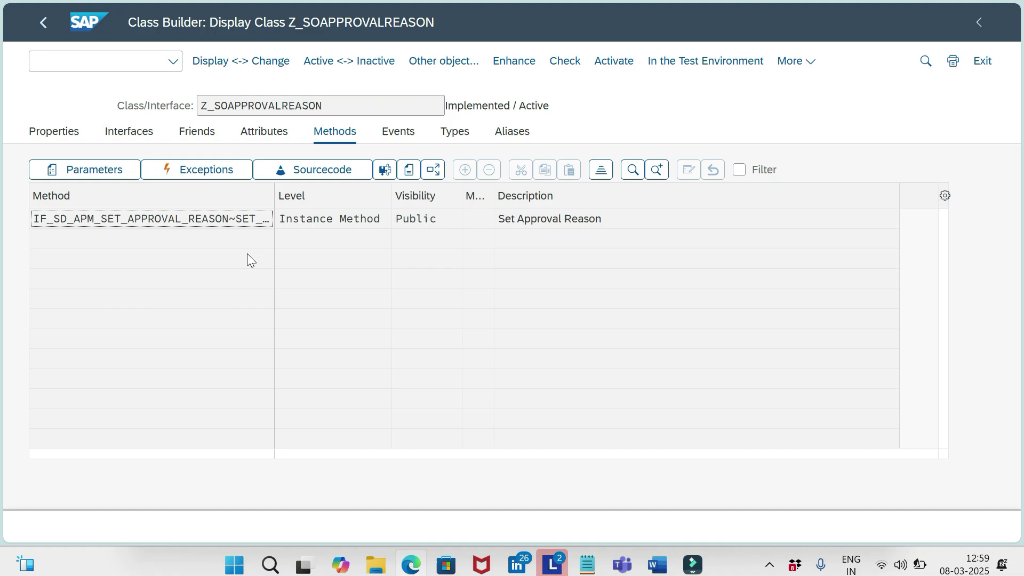
Open the SET_APPROVAL_REASON method source and read through the ZS06 and ZS07 checks to ENDMETHOD
double_click(230, 218)
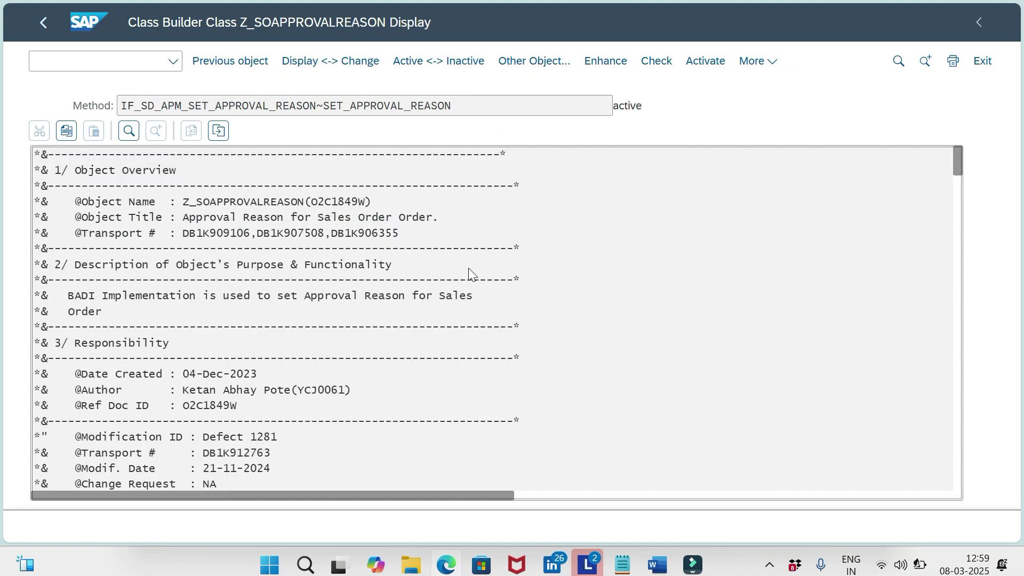
scroll(473, 271, down, 20)
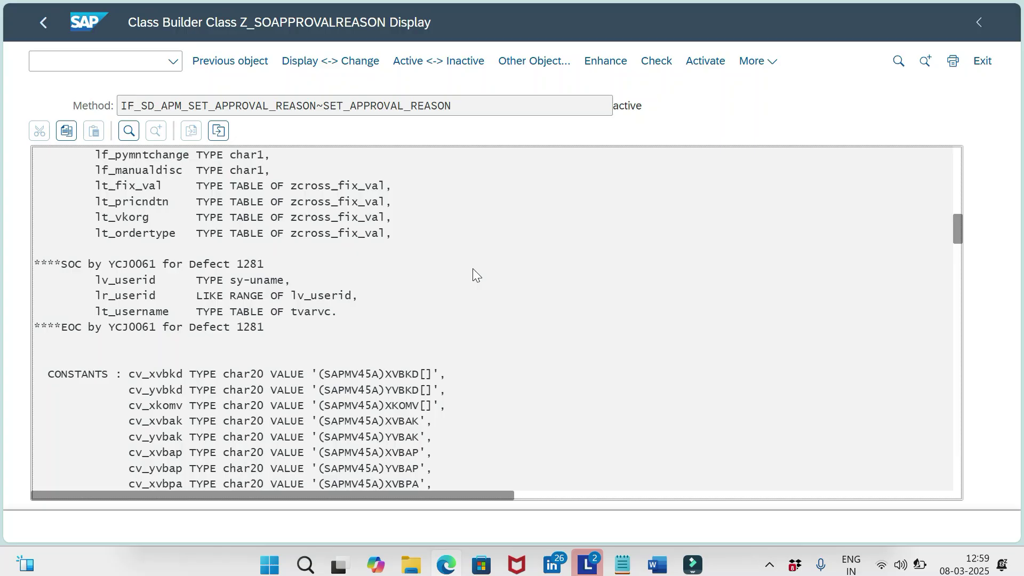
scroll(472, 269, down, 20)
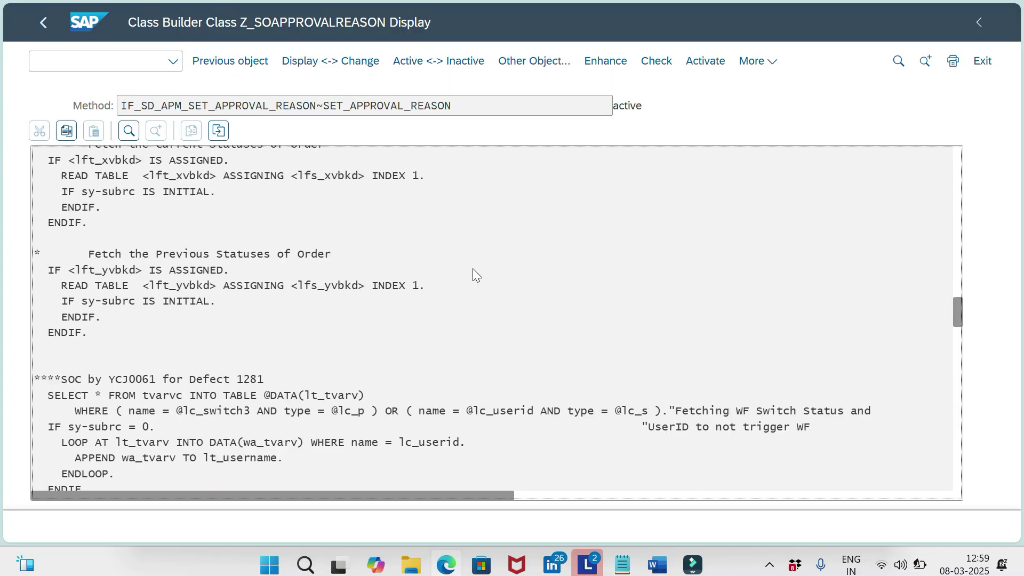
scroll(473, 270, down, 20)
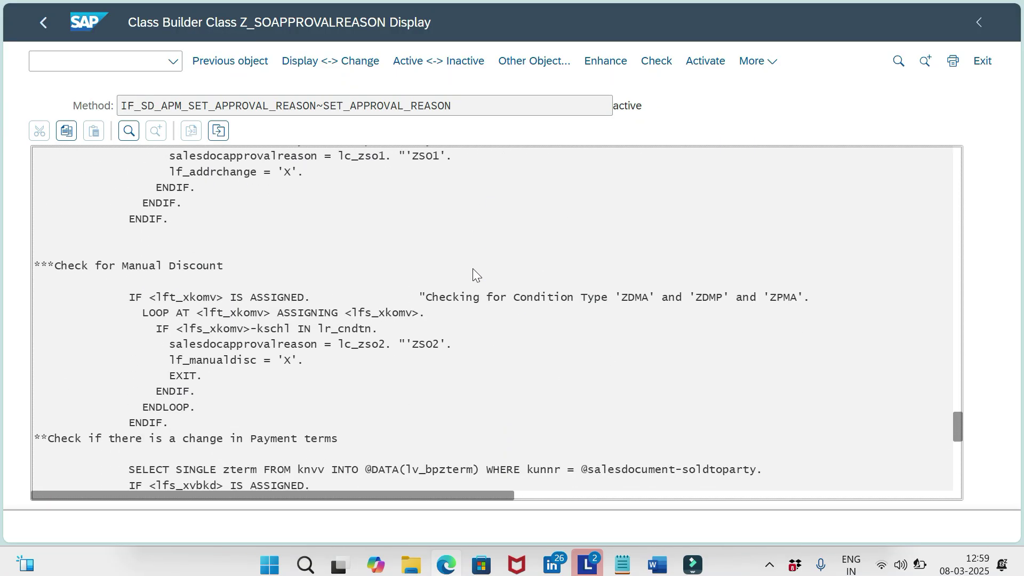
scroll(473, 269, down, 7)
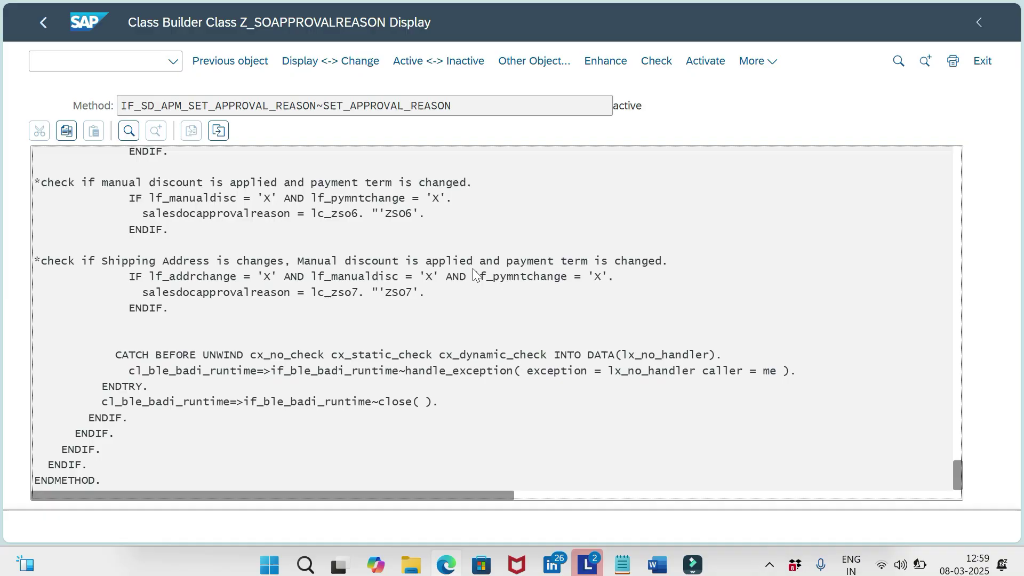
click(621, 568)
In a new note, write the conditions: sales org 1010, channel 20, division 00, type ZOR, payment term change
key(ctrl+n)
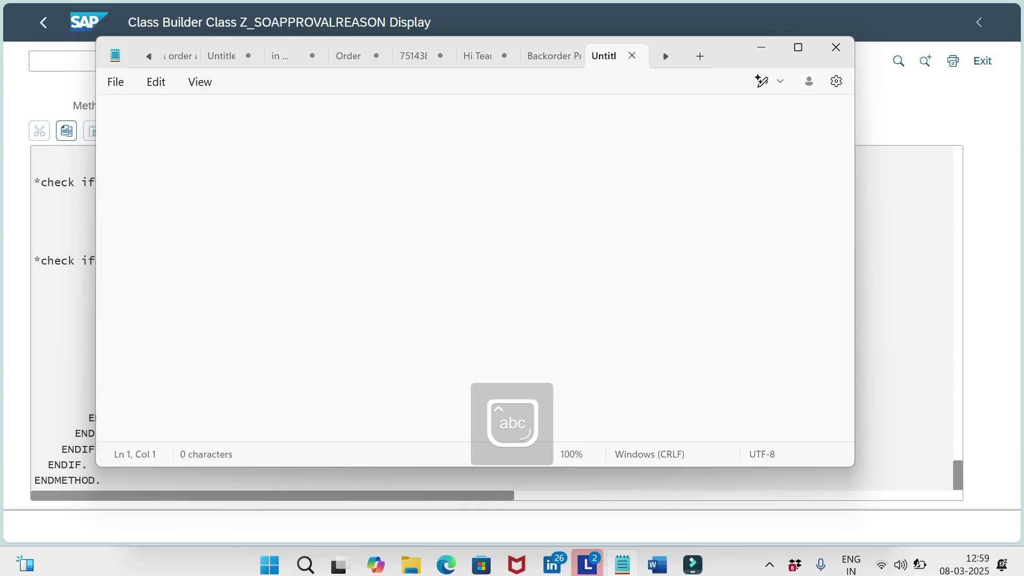
text(In case of)
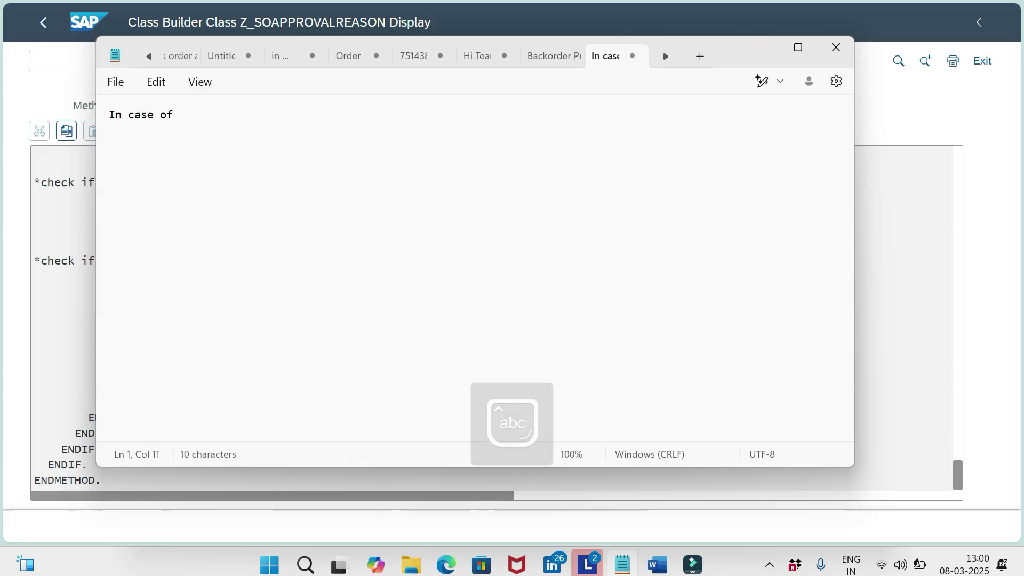
text( sales org is )
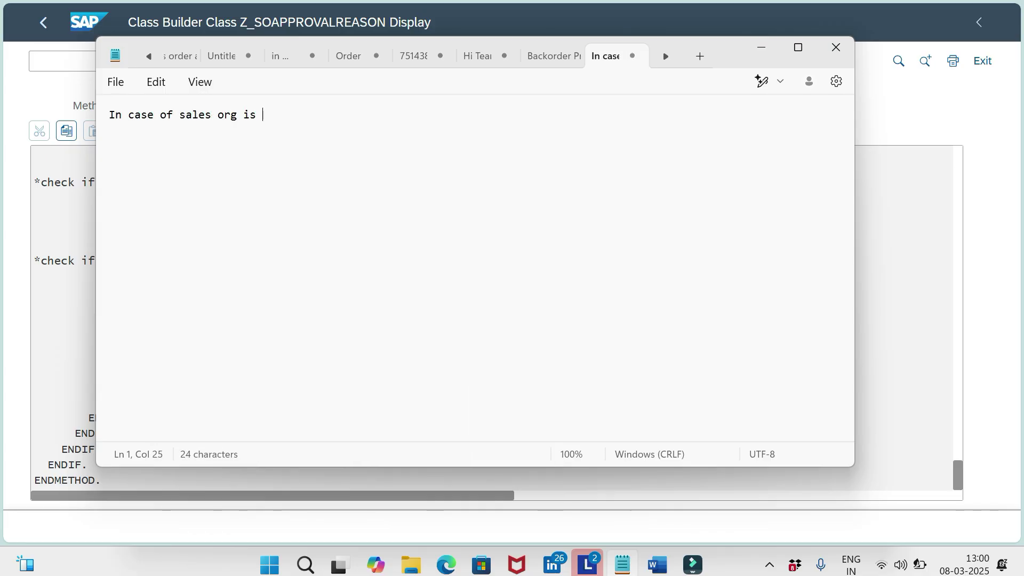
text(1010)
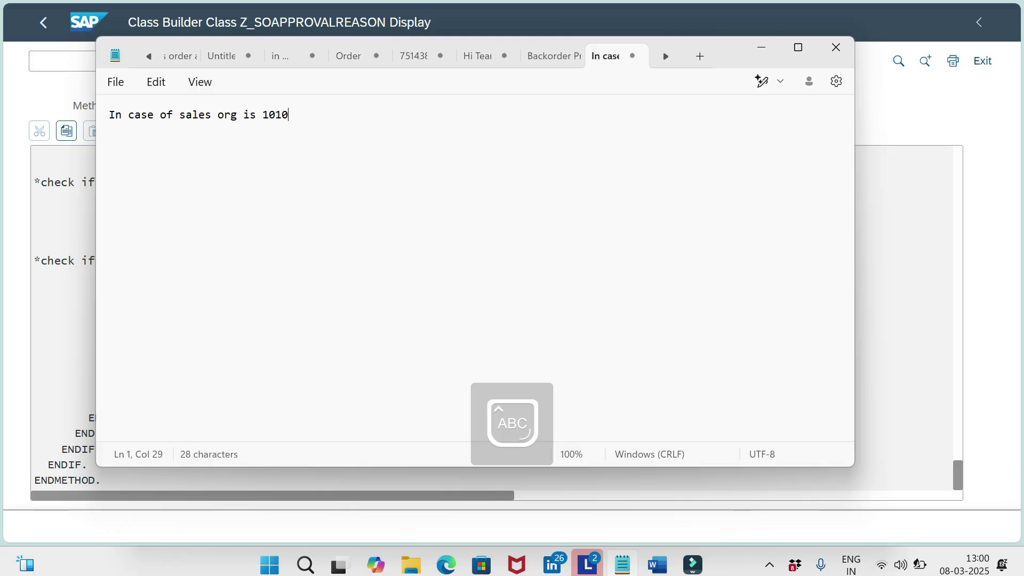
key(Return)
key(Caps_Lock)
text(Els)
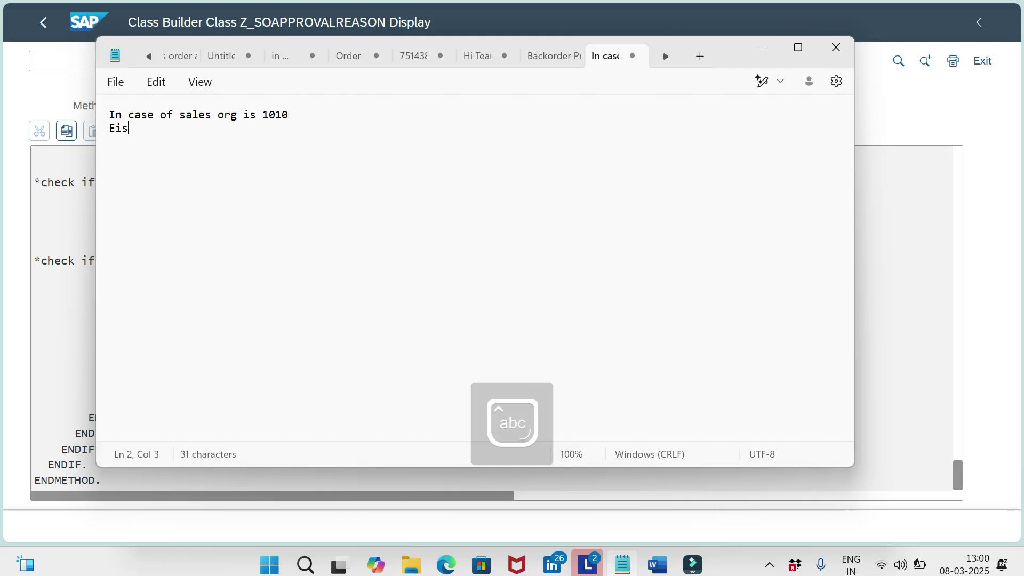
key(BackSpace)
key(BackSpace)
key(BackSpace)
text(Dist)
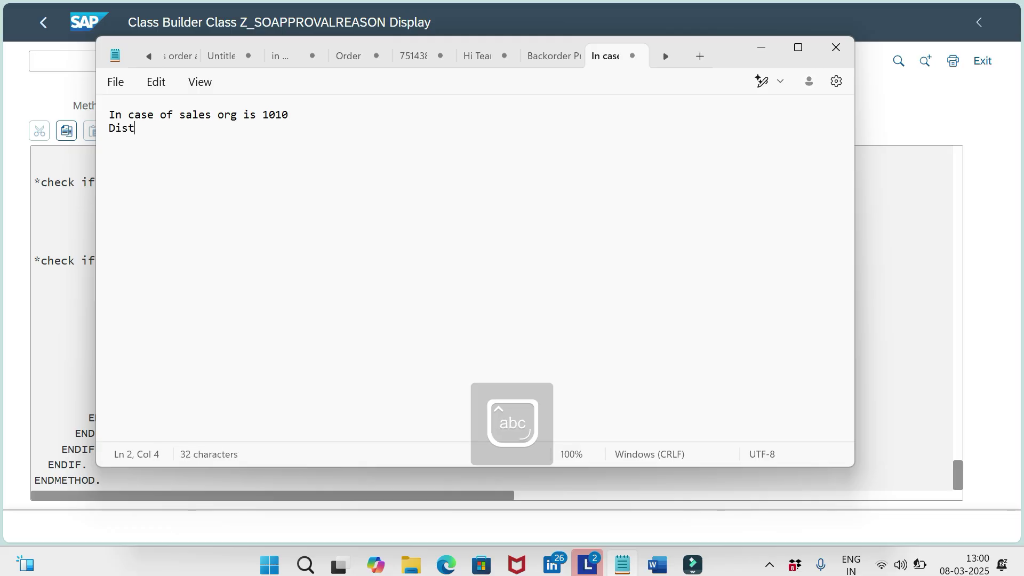
text(ribution channe)
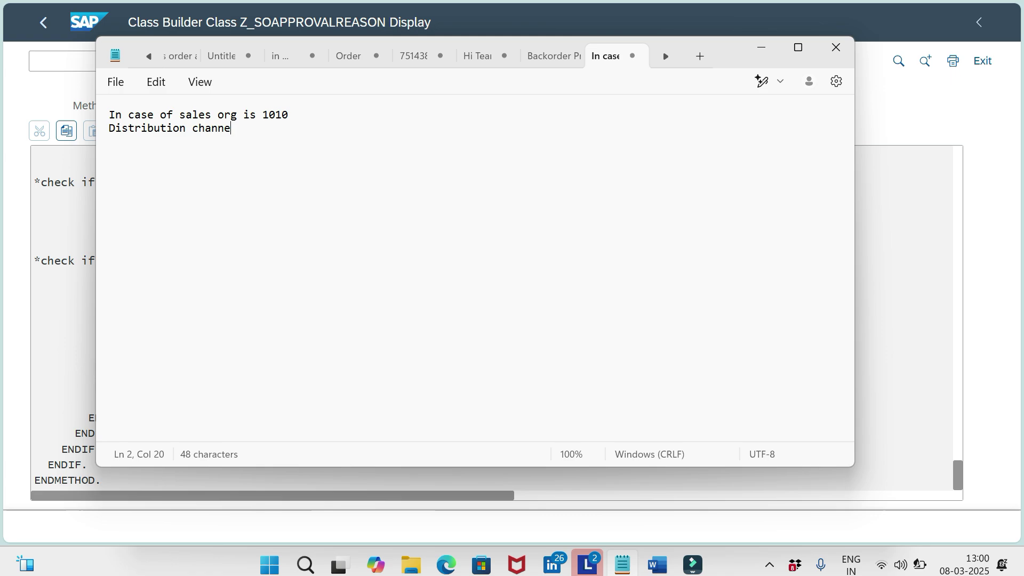
text(l is 20)
key(Return)
text(Division is)
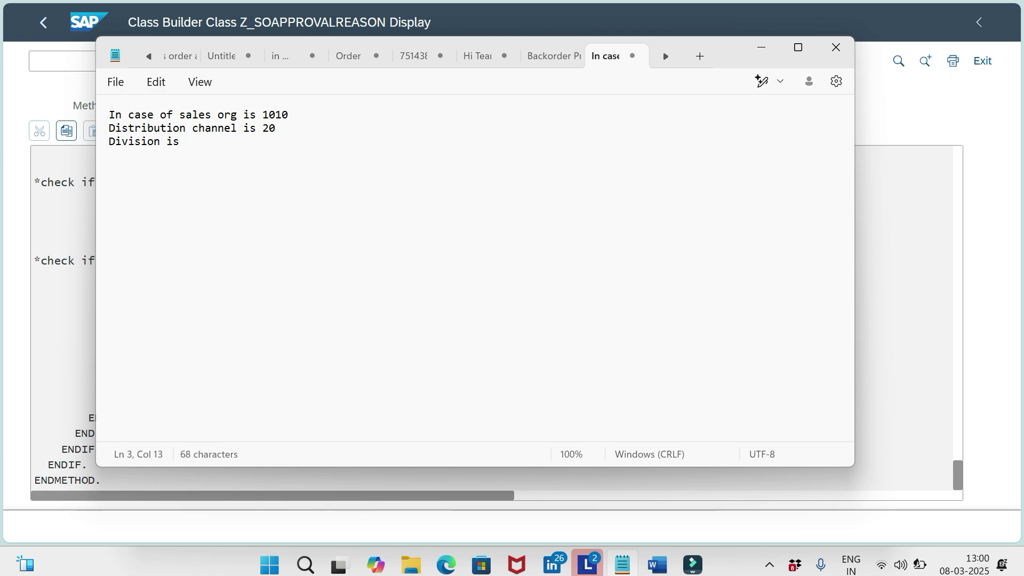
text( 00)
key(Return)
text(Sales)
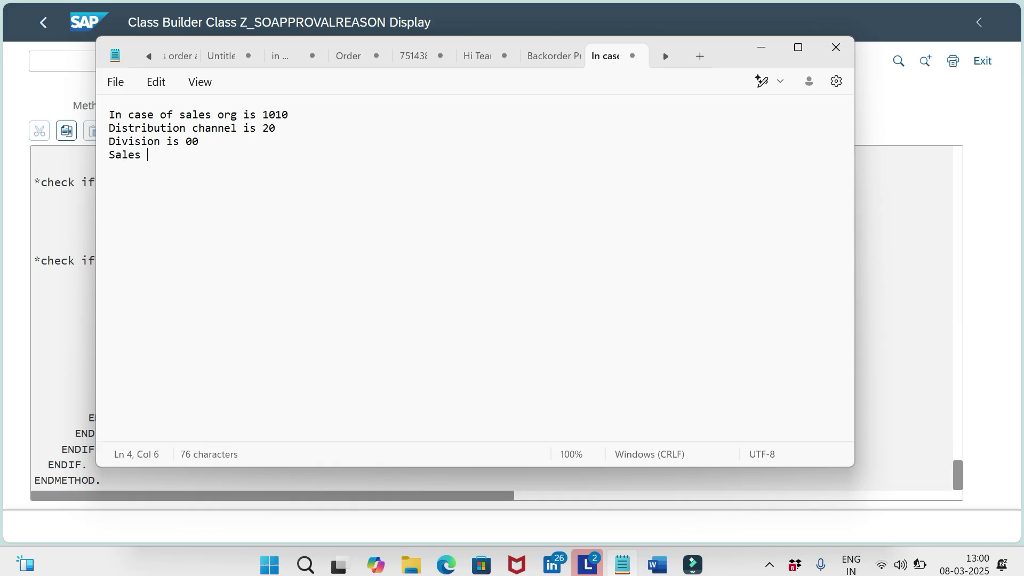
text( document type)
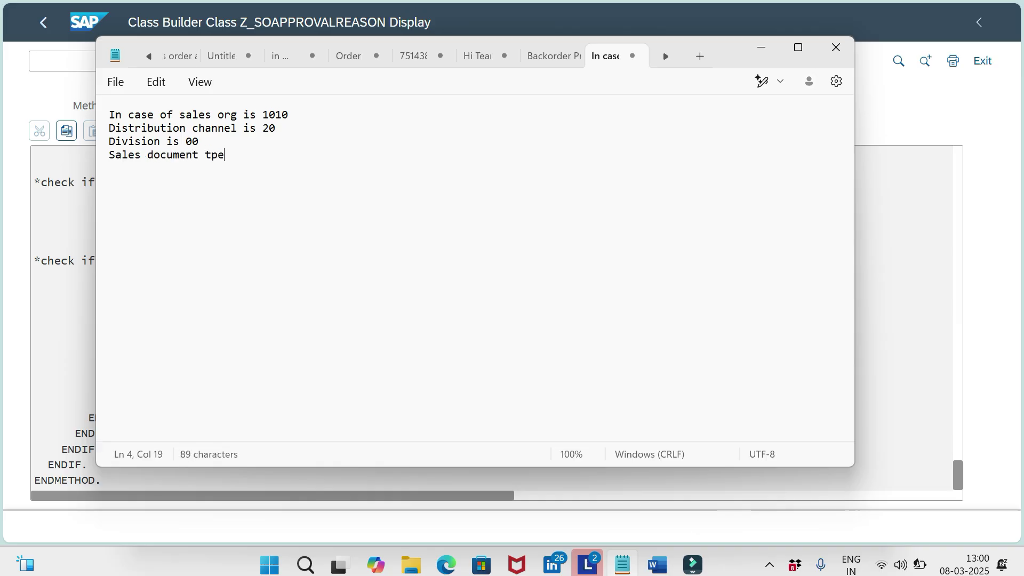
key(BackSpace)
key(BackSpace)
text(ype is)
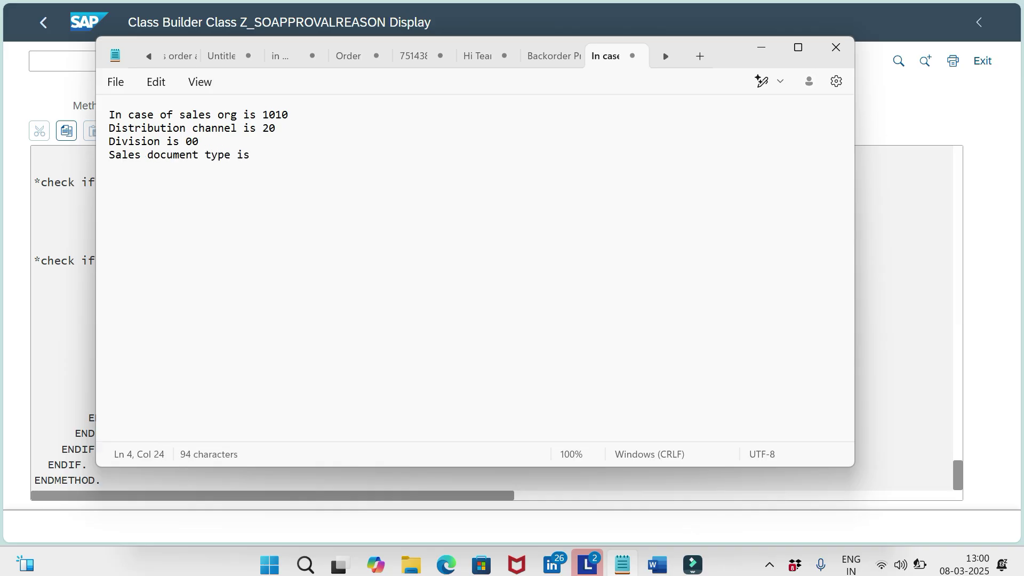
key(Caps_Lock)
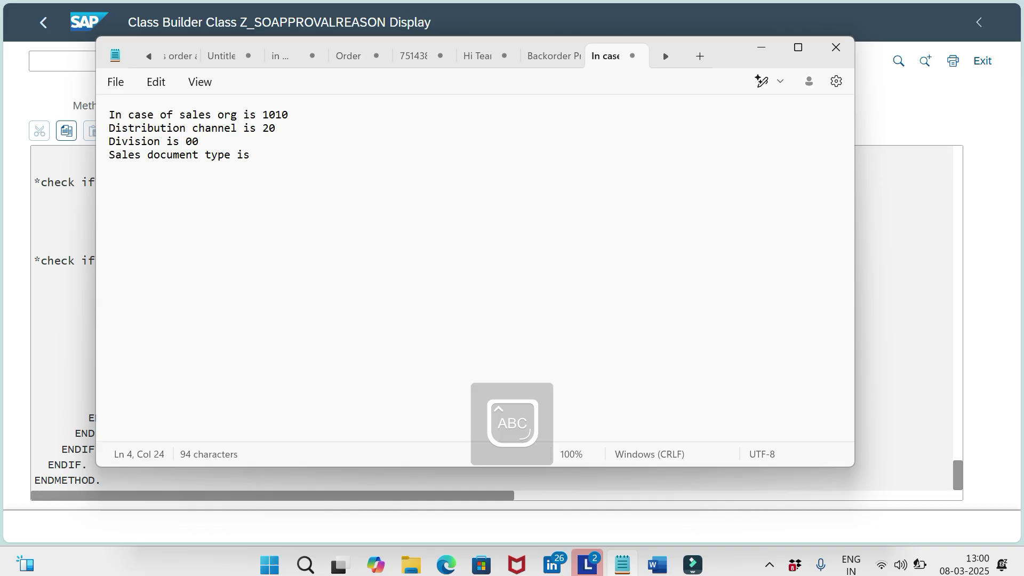
text(ZOE)
key(BackSpace)
text(R)
key(Return)
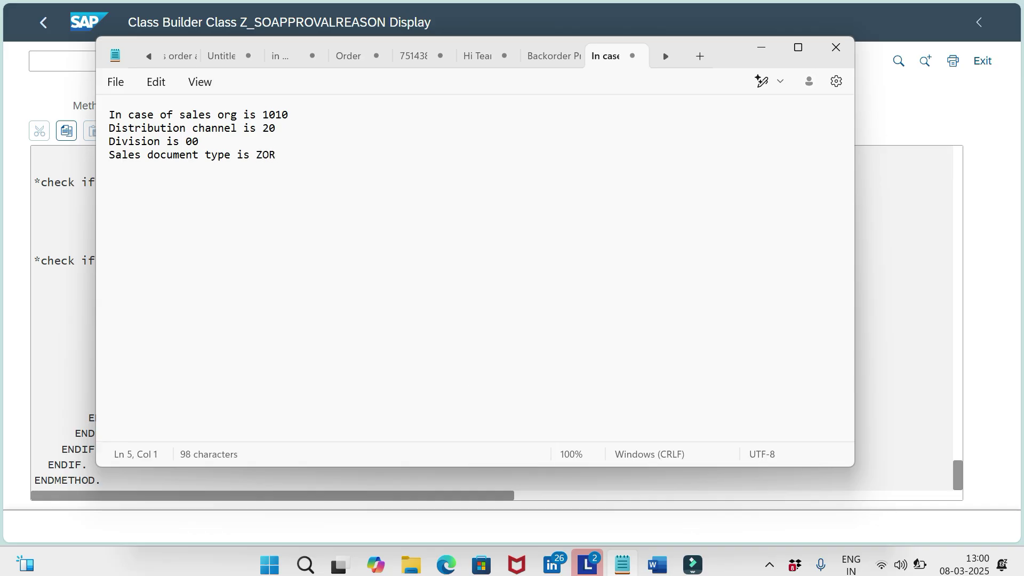
key(Caps_Lock)
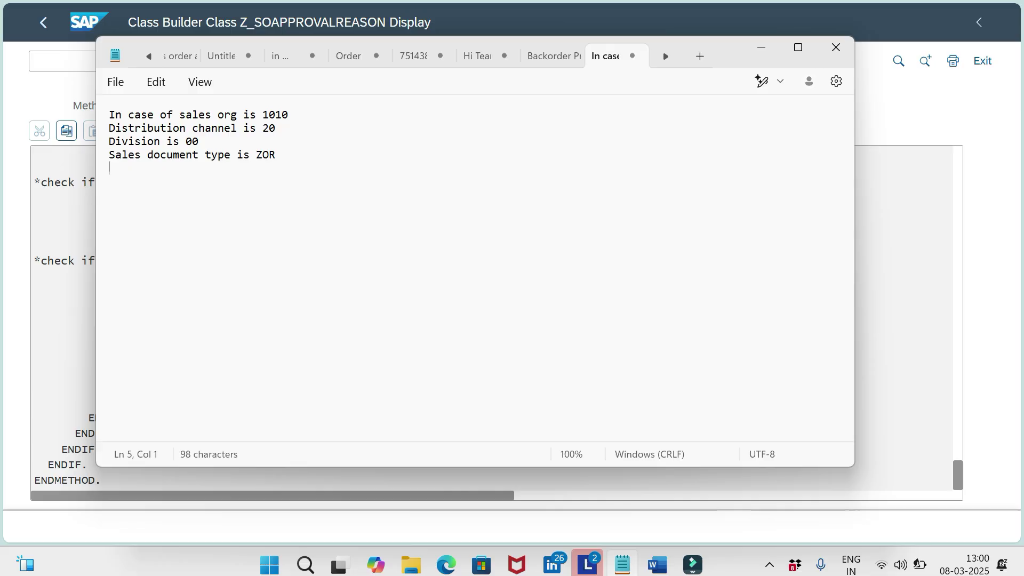
text(Whenever )
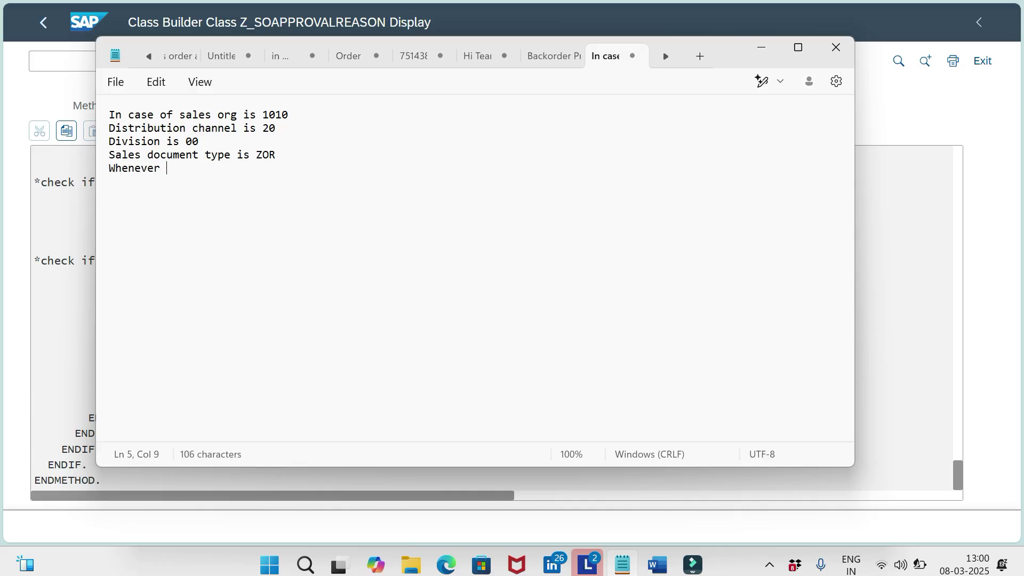
text(payment term)
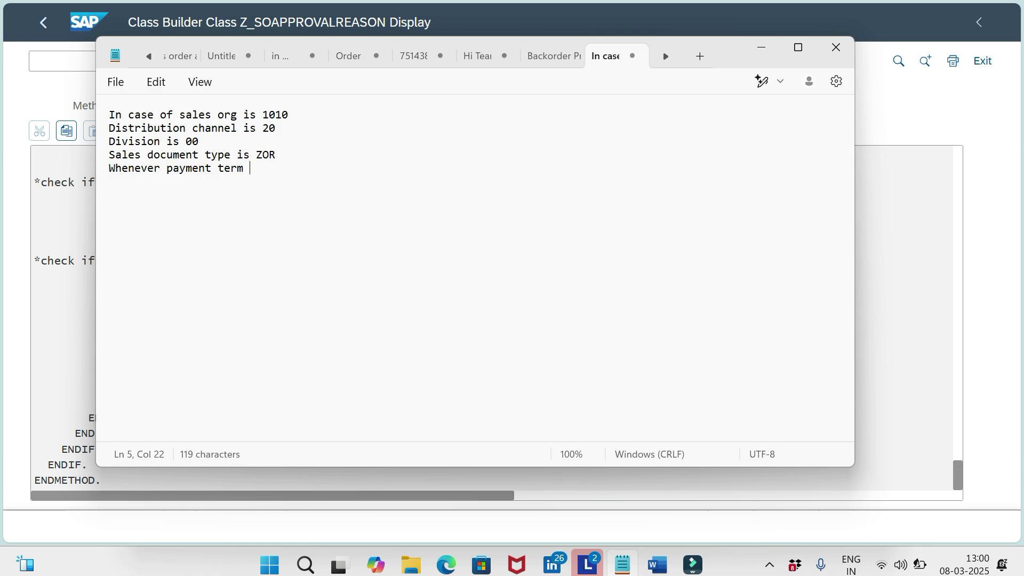
text( getting changed.)
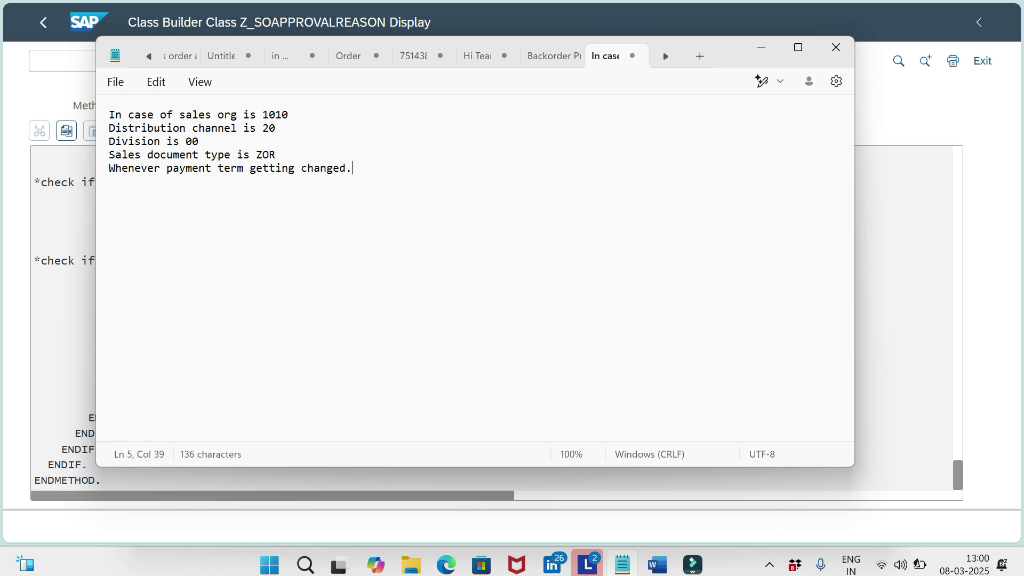
Number the five condition lines 1. through 5
key(ctrl+Home)
text(1.)
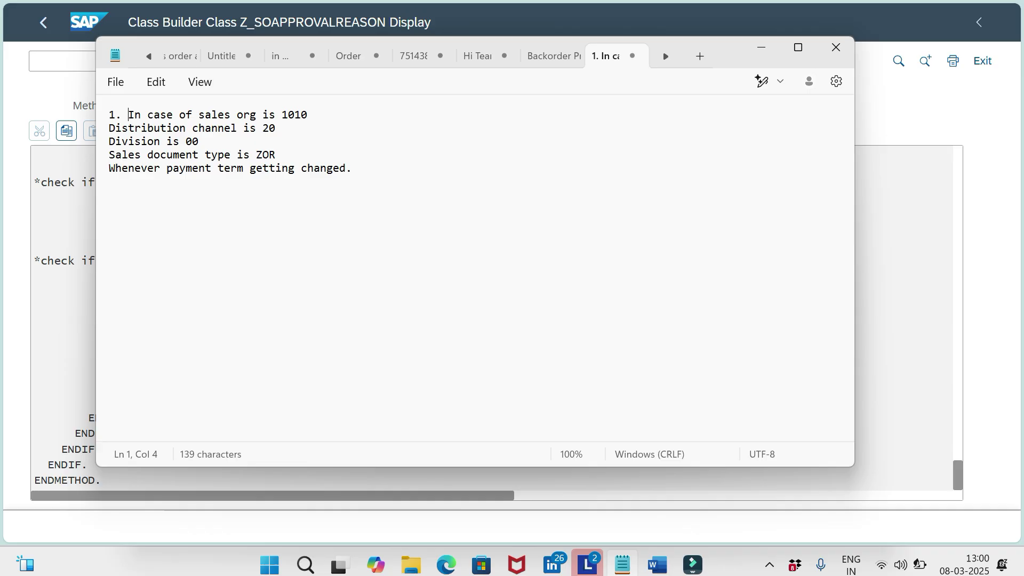
click(109, 128)
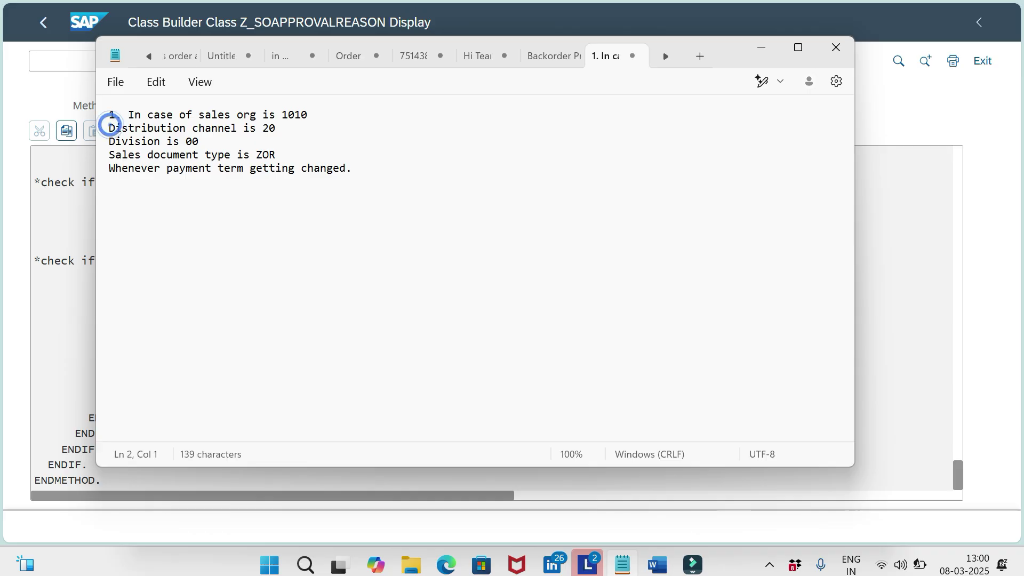
text(2. )
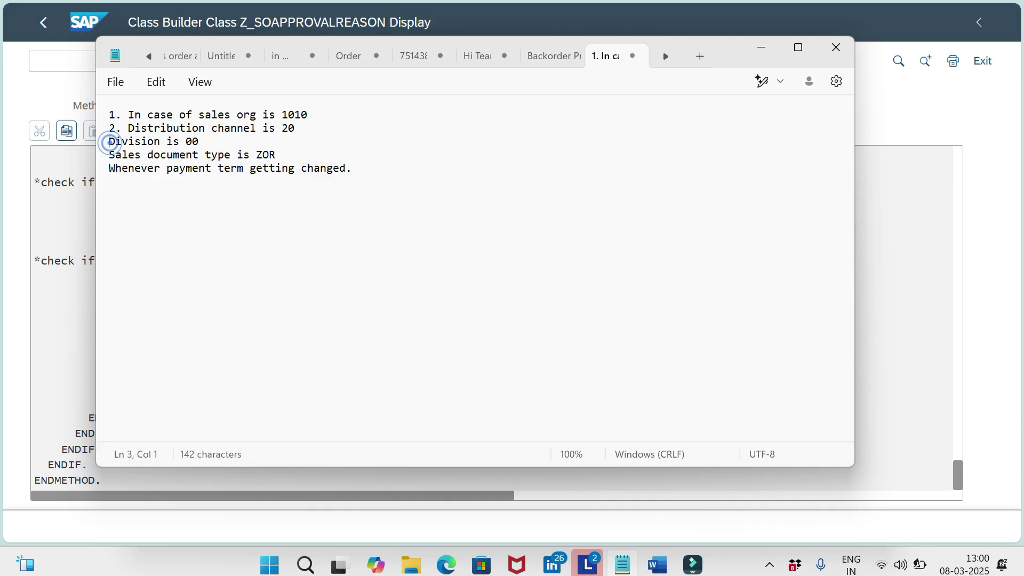
text(3)
key(BackSpace)
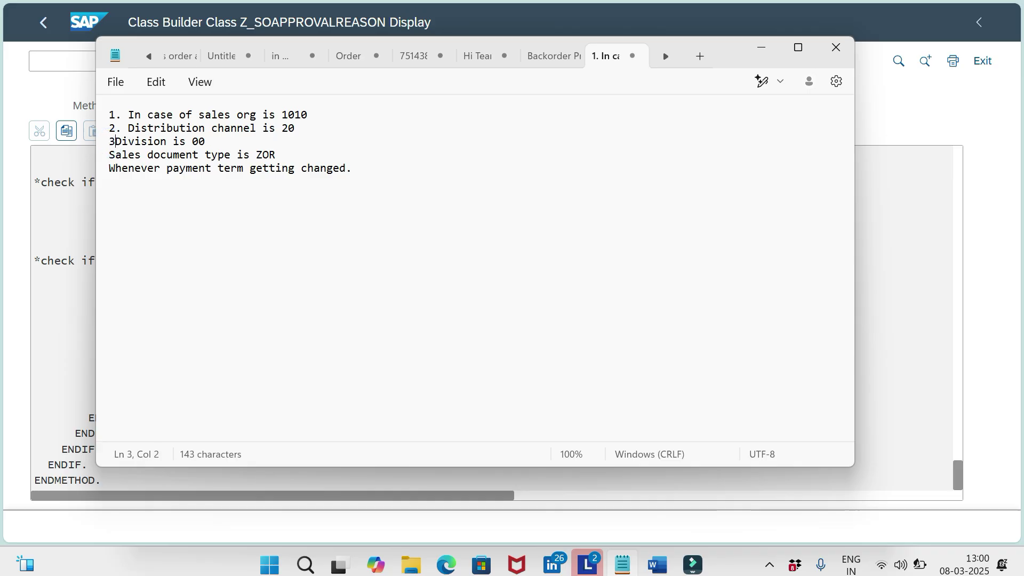
text(.)
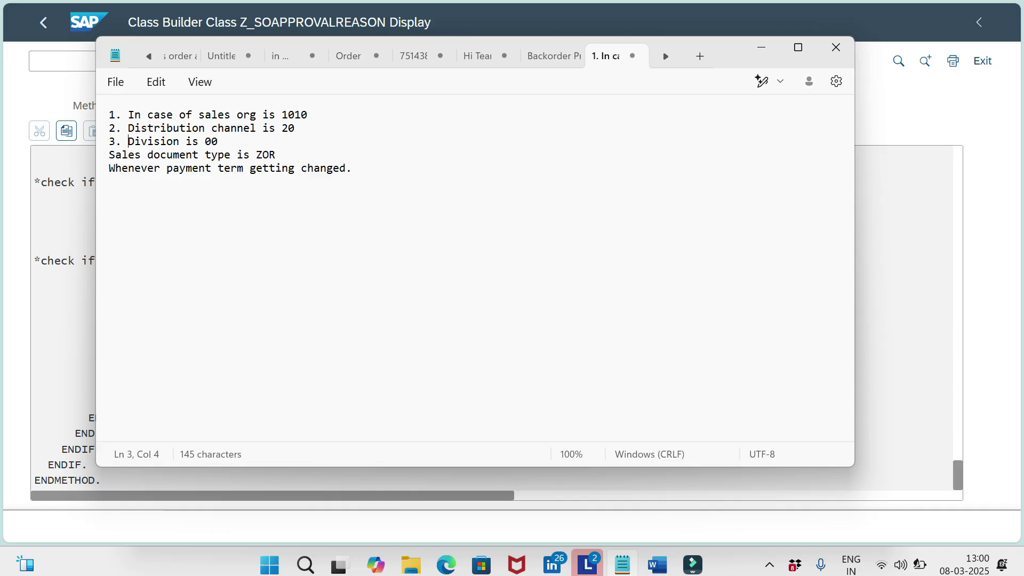
click(109, 155)
text(4.)
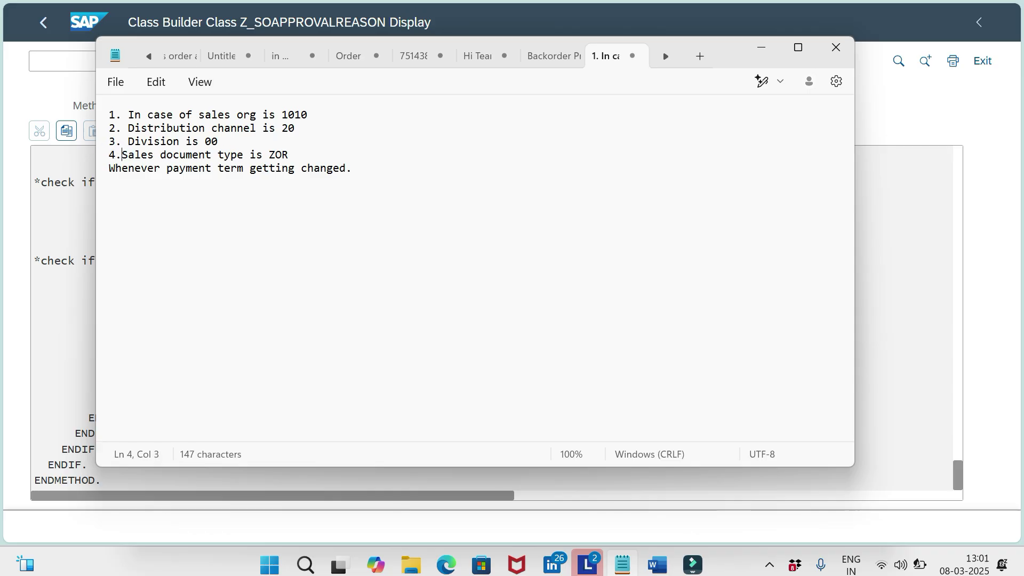
click(99, 170)
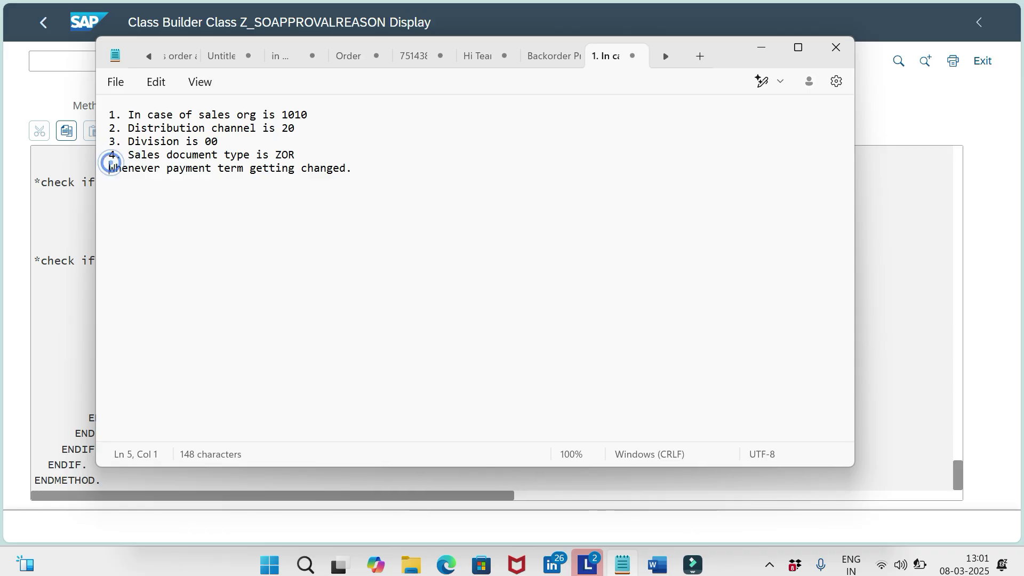
drag(301, 155, 92, 127)
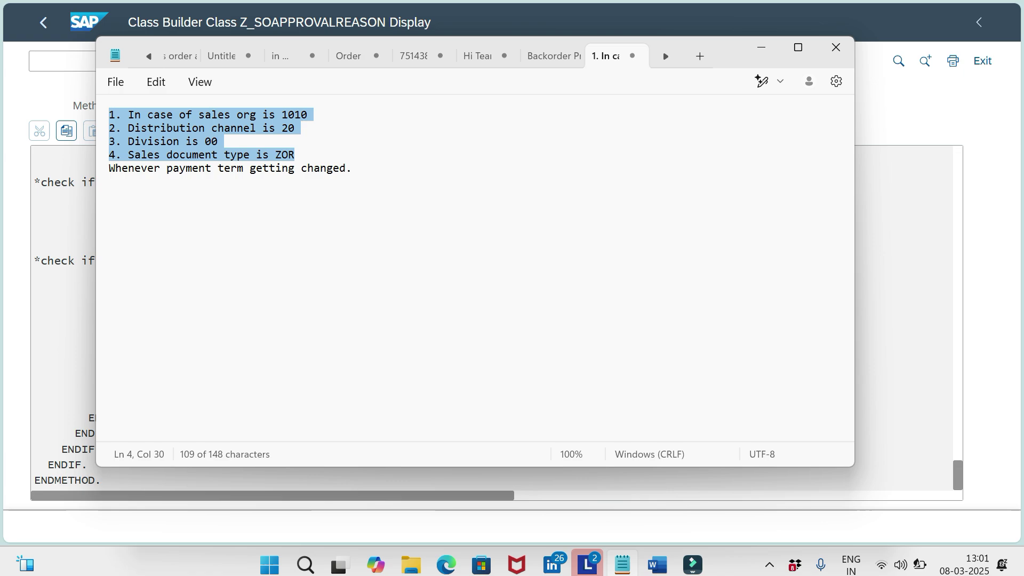
click(109, 169)
text(5.)
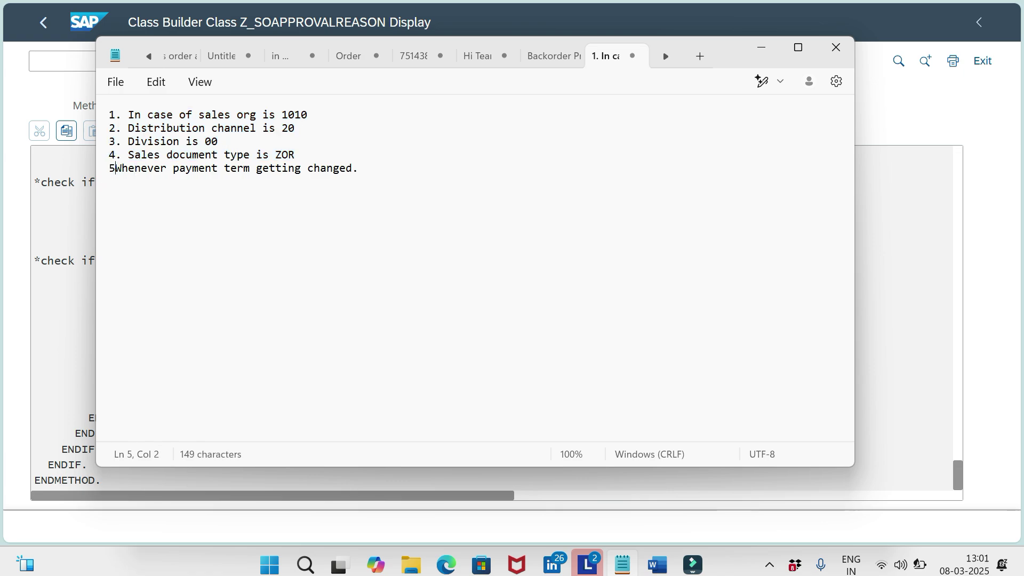
drag(372, 168, 109, 114)
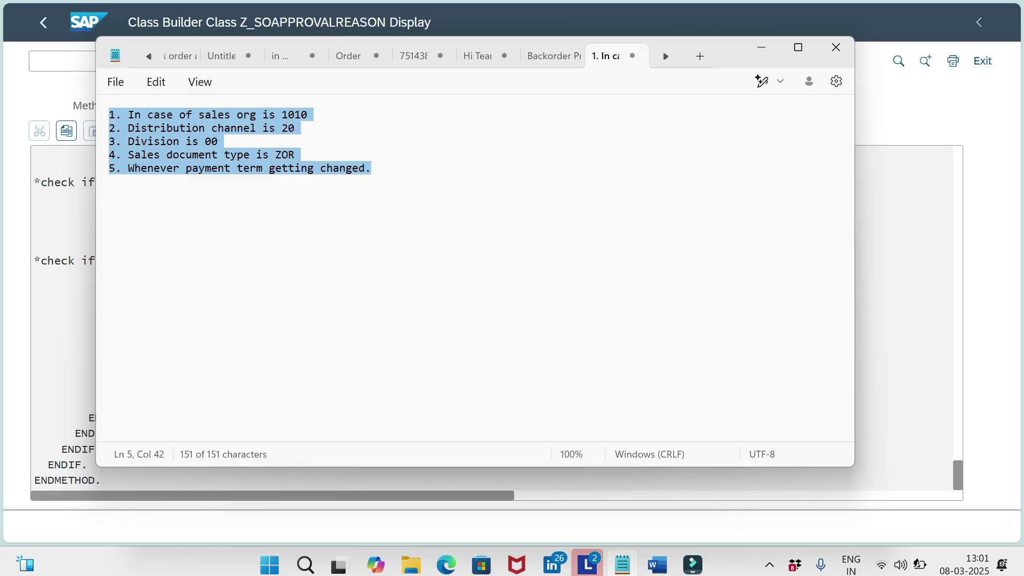
Add the approval reason ZS01 on its own line below the five conditions
click(376, 155)
key(Return)
key(BackSpace)
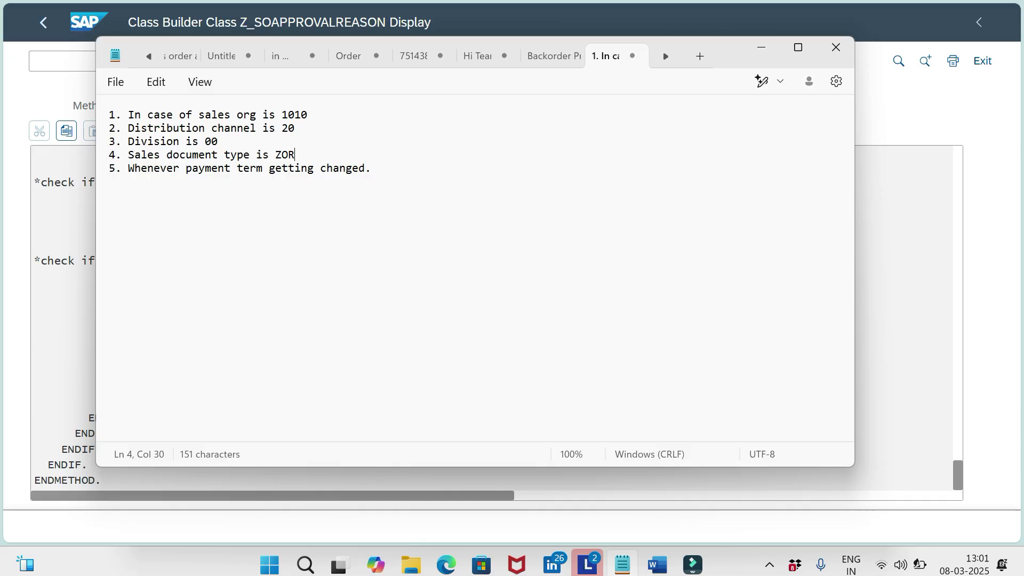
click(439, 169)
key(Return)
key(Return)
key(Caps_Lock)
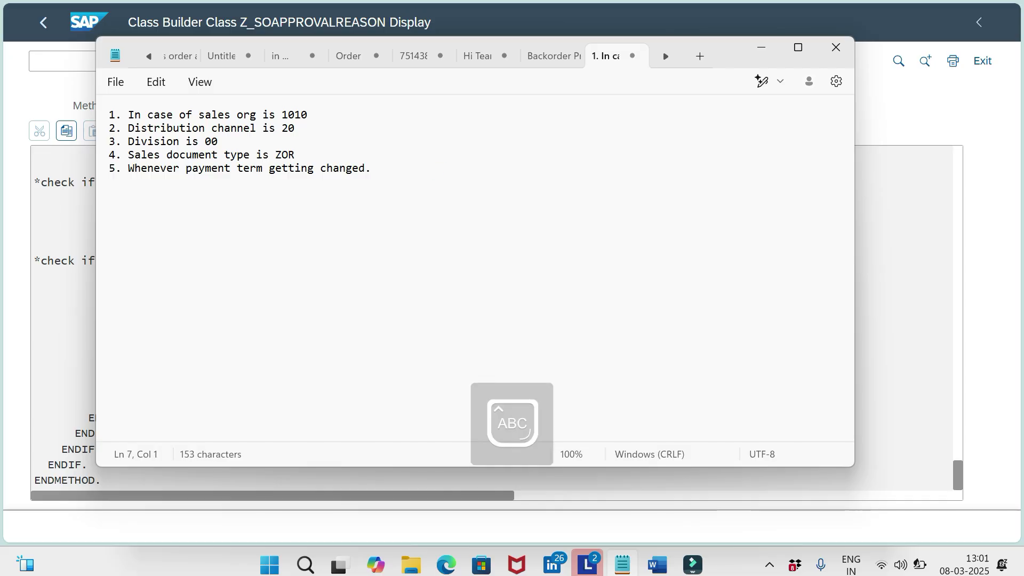
text(Z)
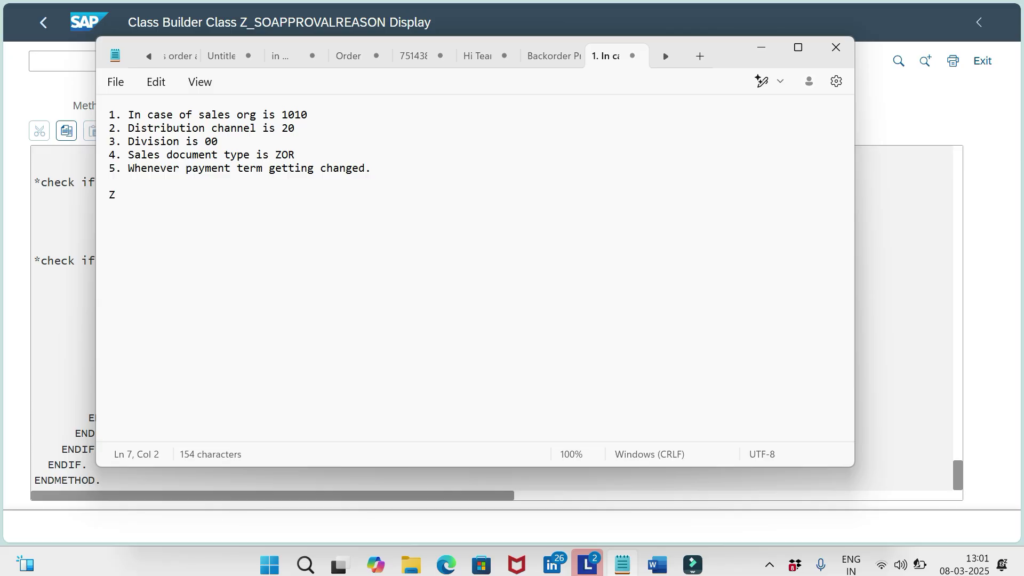
text(OR)
key(alt+Tab)
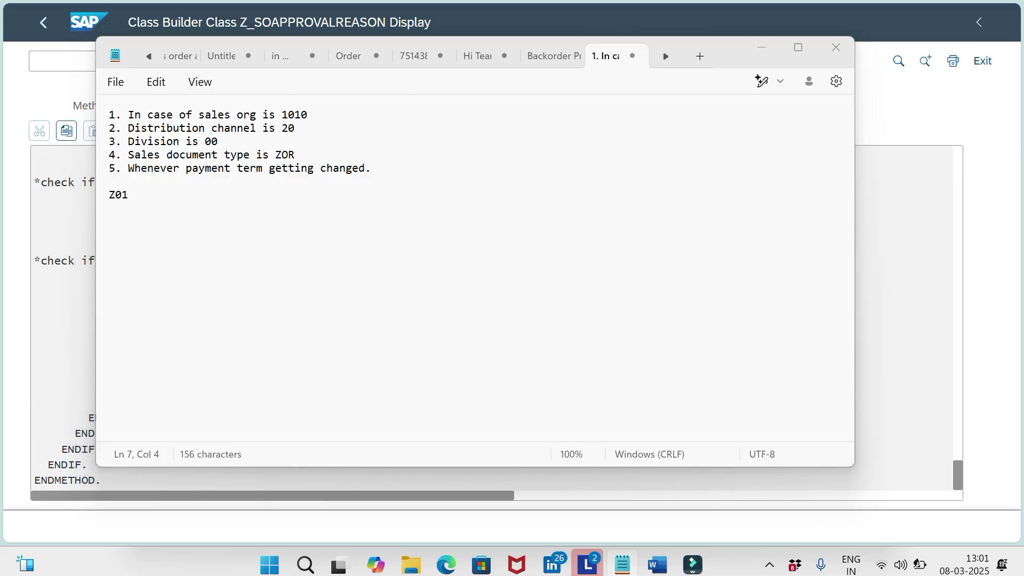
key(alt+Tab)
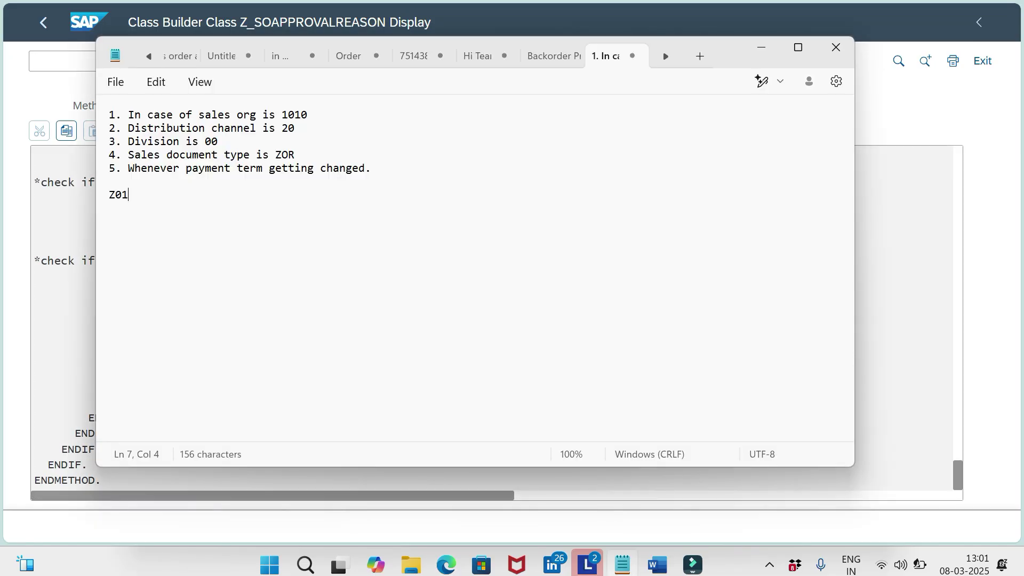
text(S)
double_click(134, 195)
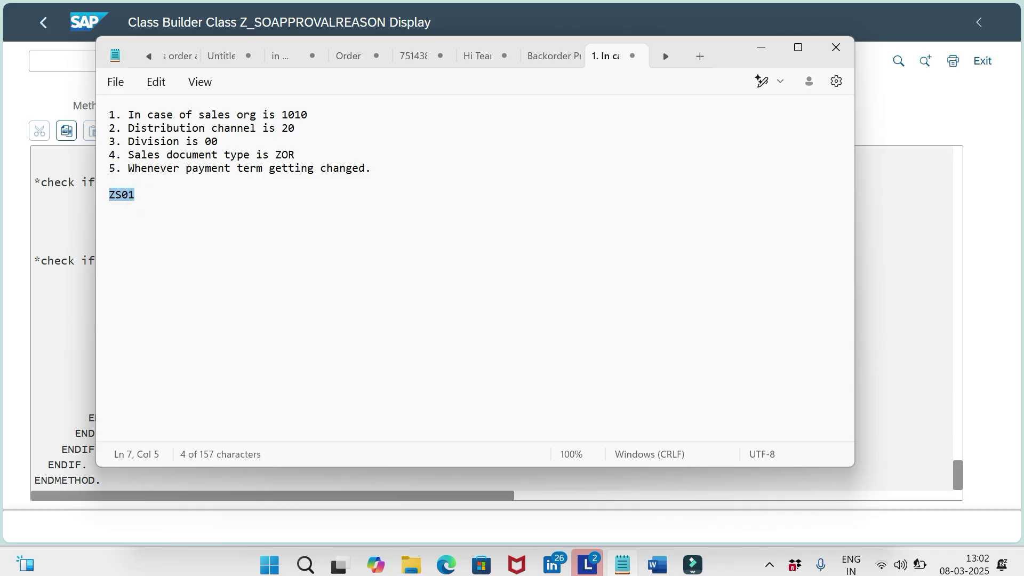
Check the ends of the five condition lines in the note
drag(376, 170, 100, 119)
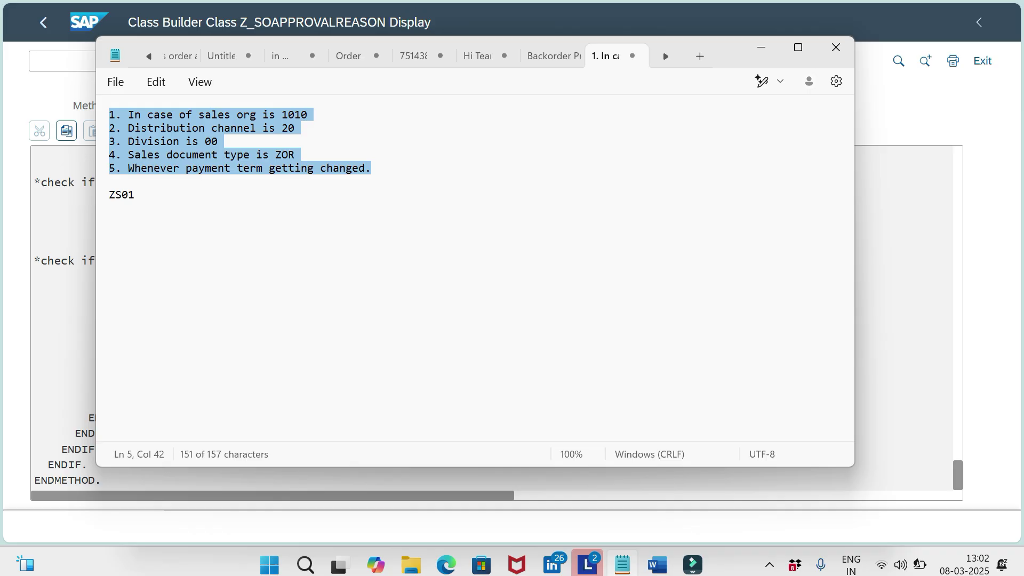
click(238, 210)
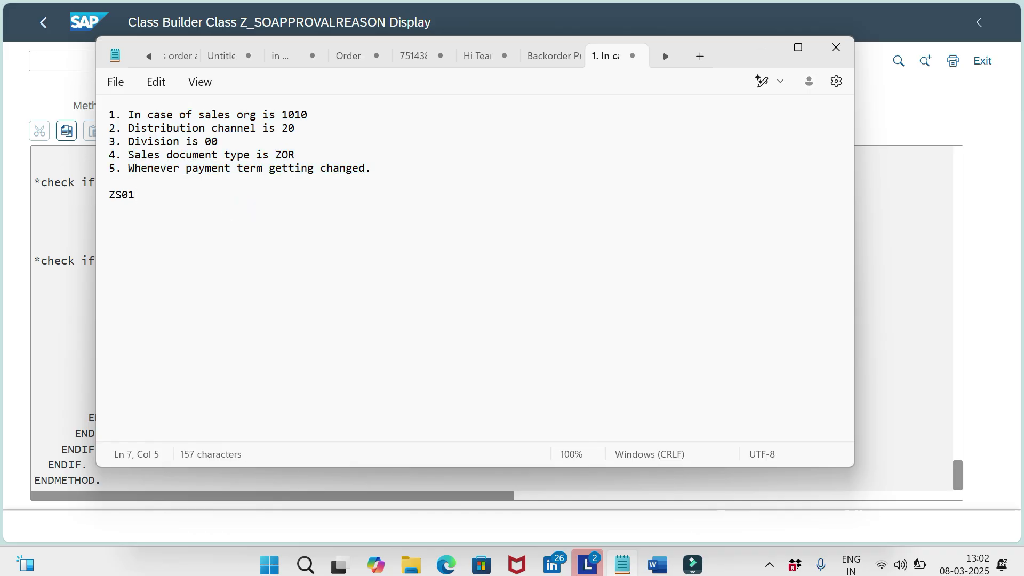
click(313, 117)
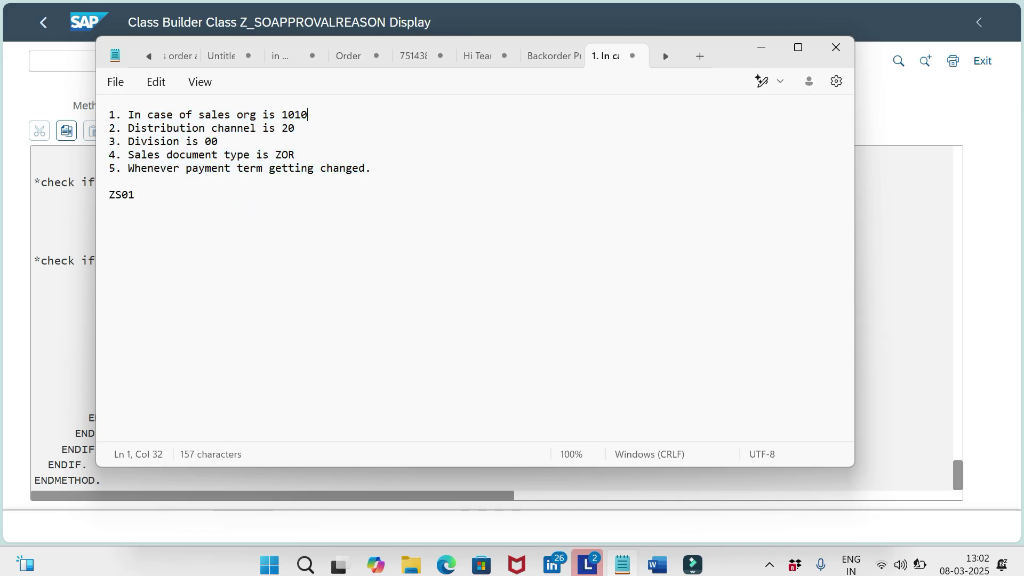
click(302, 129)
click(238, 137)
click(307, 153)
key(ctrl+shift+Left)
key(ctrl+shift+Left)
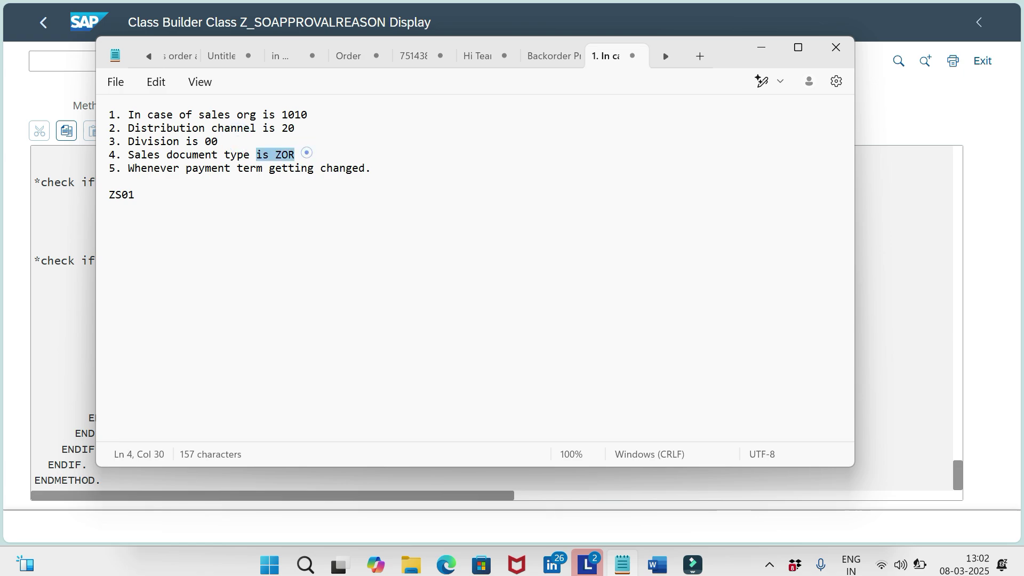
key(ctrl+shift+Home)
click(150, 182)
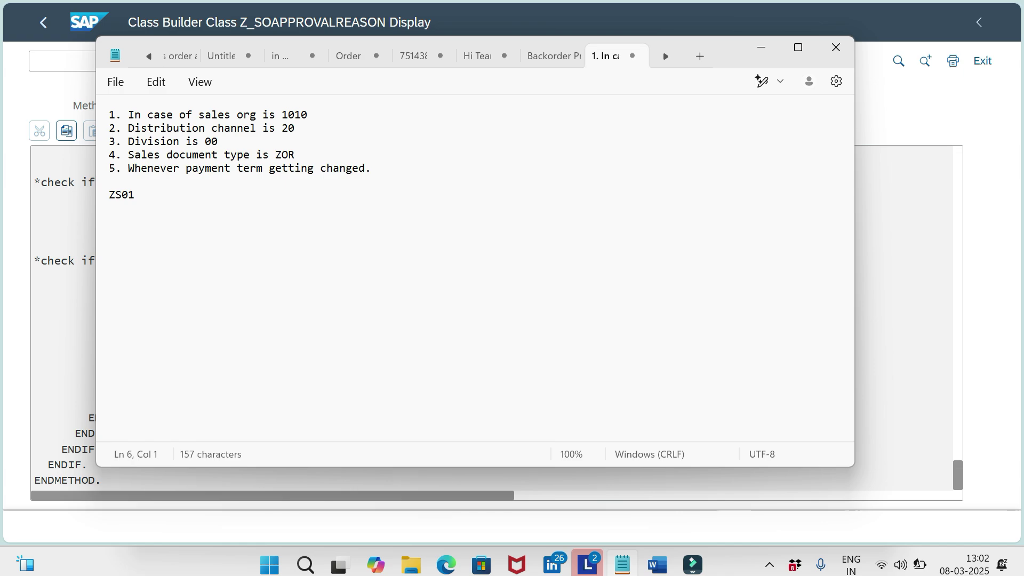
In the Class Builder code, highlight the ZS06 approval-reason assignment, then return to the note
click(894, 319)
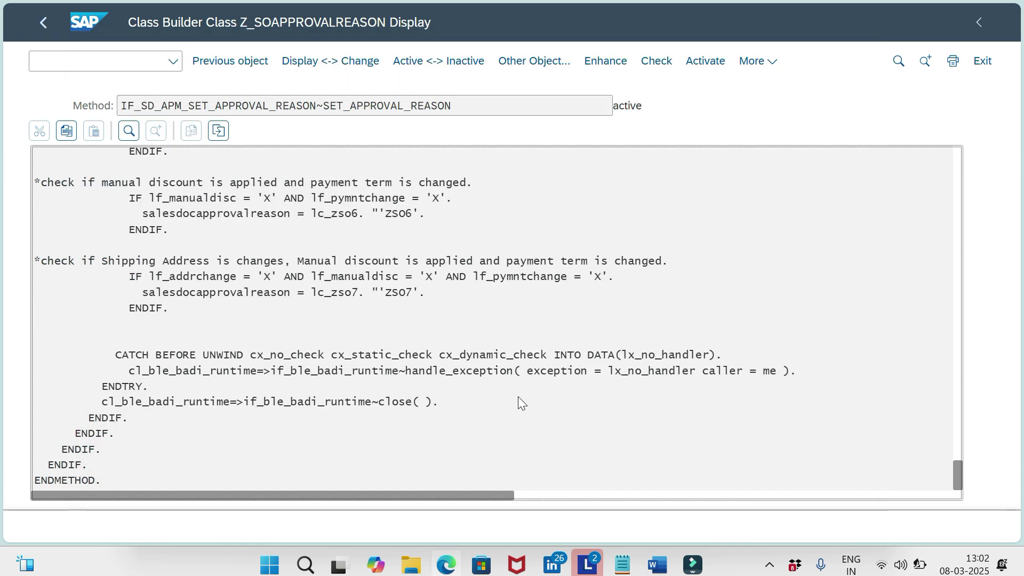
click(239, 337)
click(144, 230)
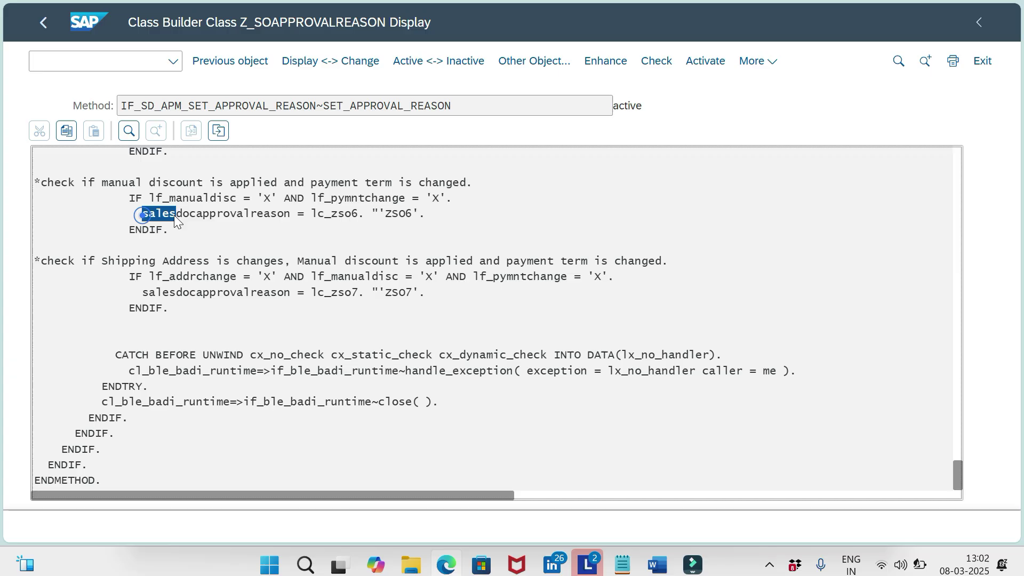
click(341, 235)
drag(364, 215, 315, 213)
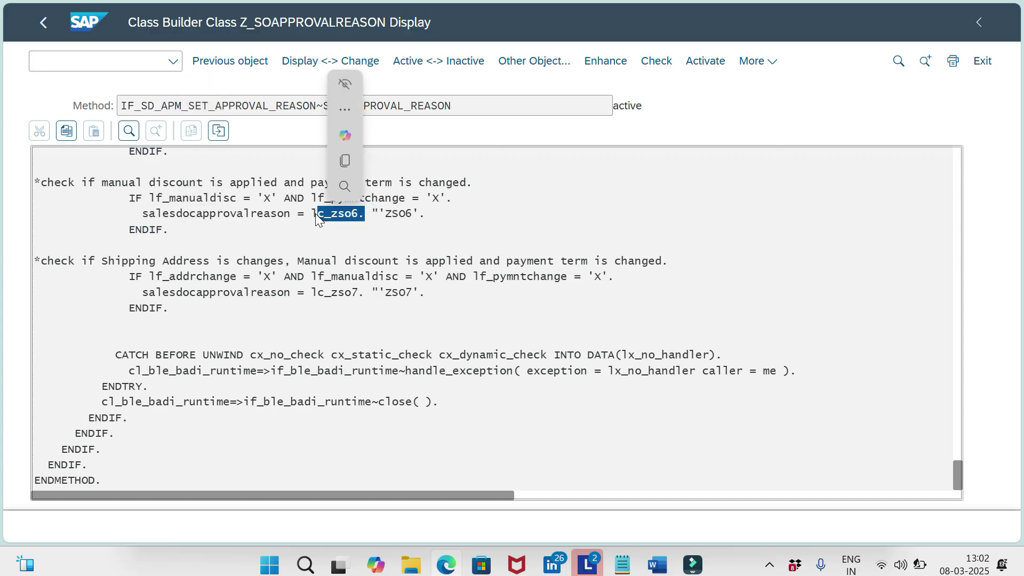
click(201, 228)
drag(139, 209, 192, 222)
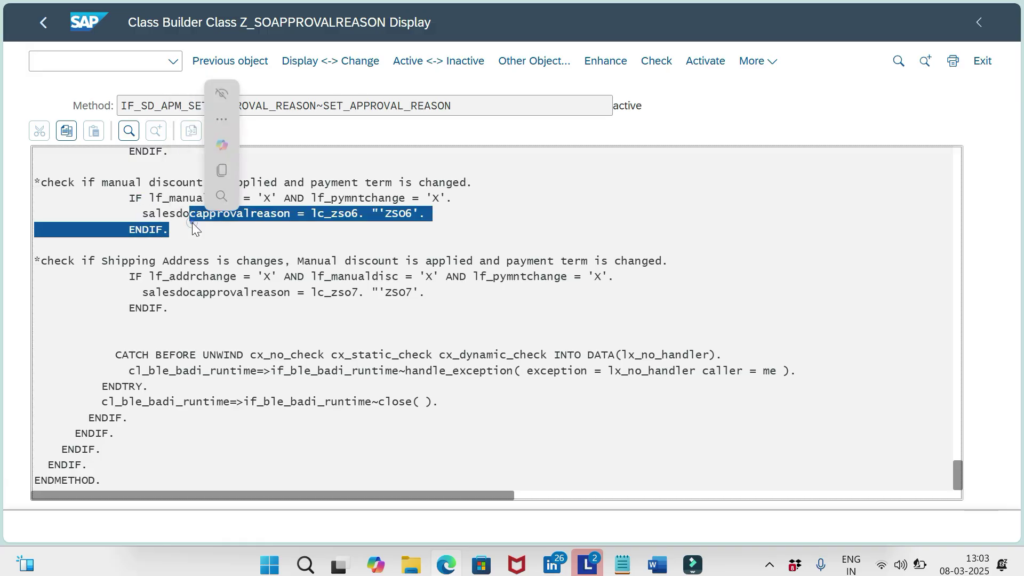
click(233, 241)
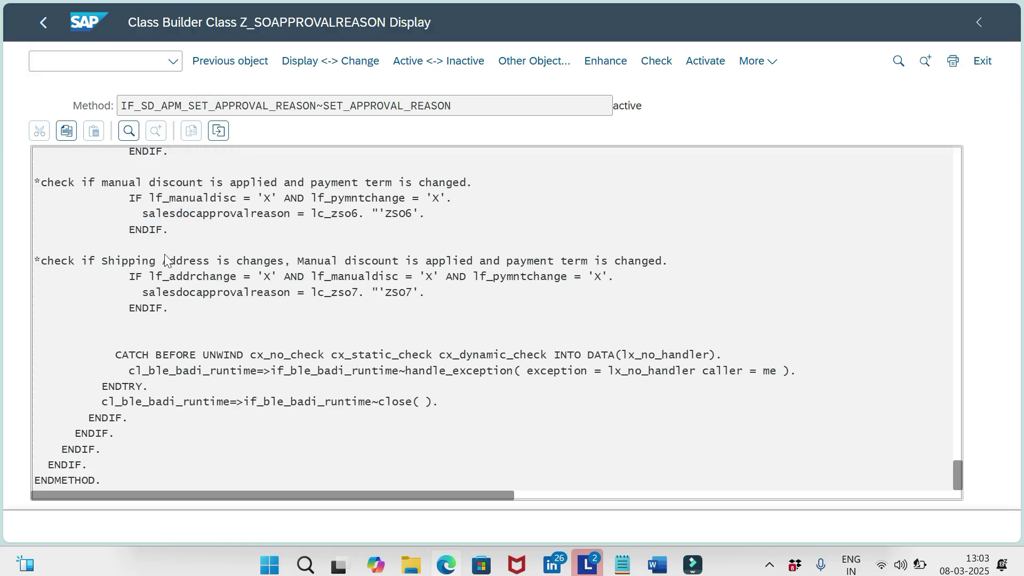
click(145, 224)
key(alt+Tab)
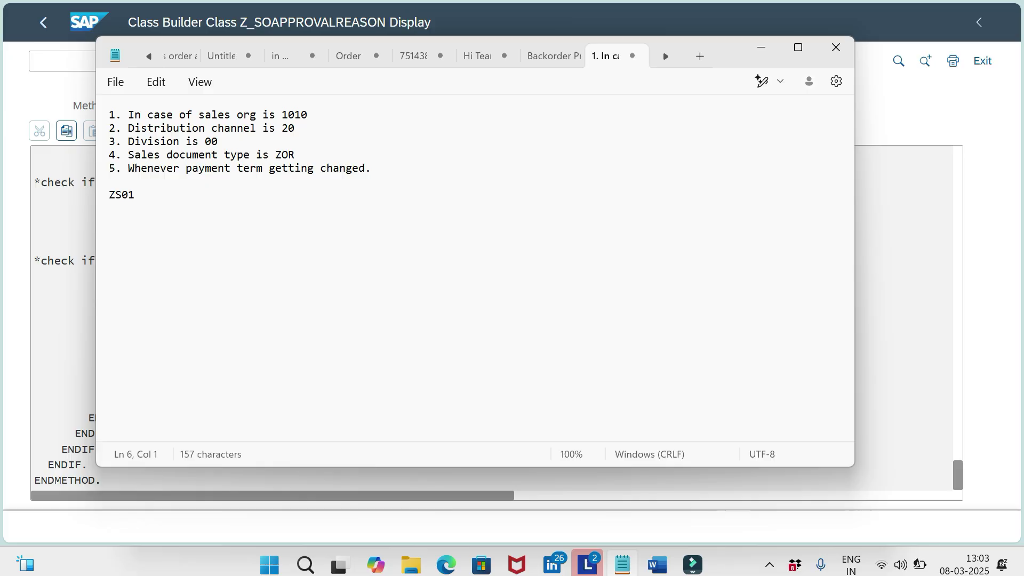
click(911, 486)
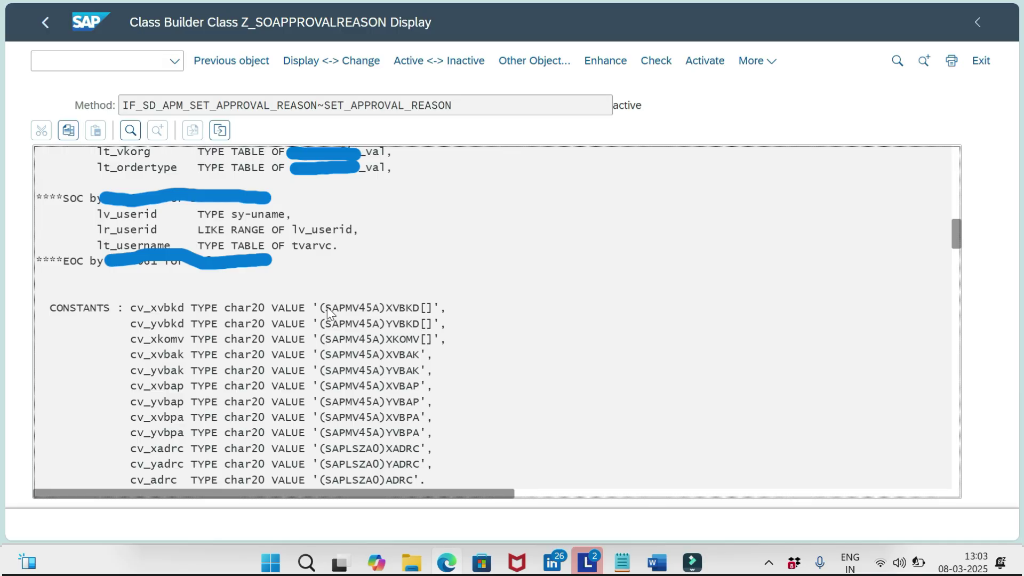
key(alt+Tab)
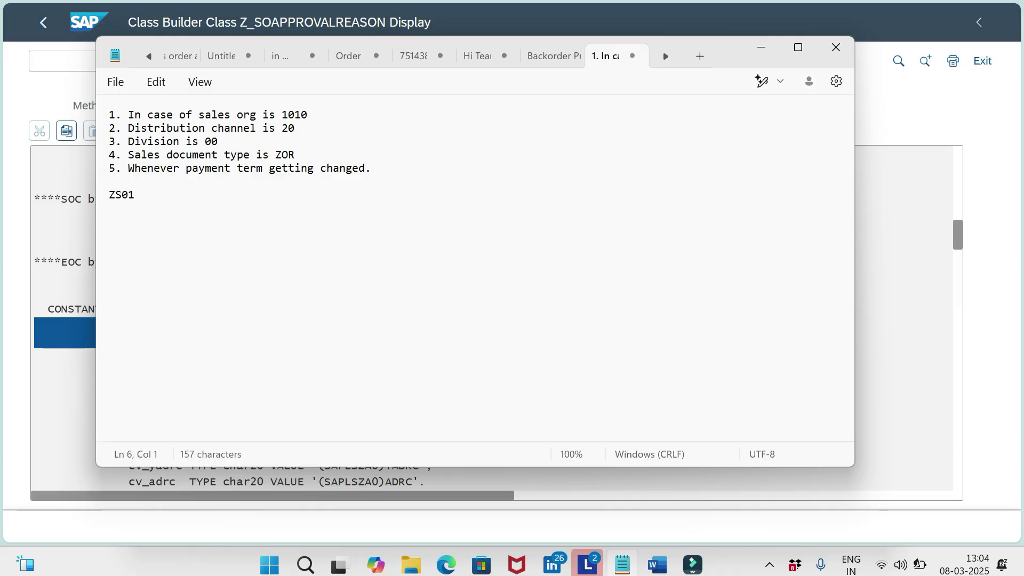
key(ctrl+End)
Add a new line after ZS01 in the Notepad note reading 'Custom Logic App'
click(231, 208)
key(Return)
key(Return)
key(Caps_Lock)
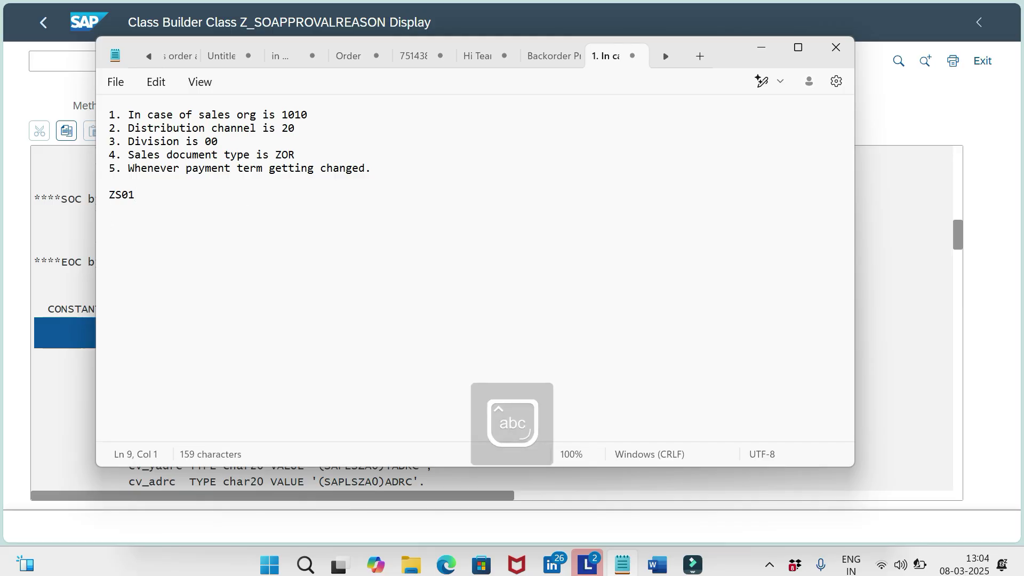
text(C)
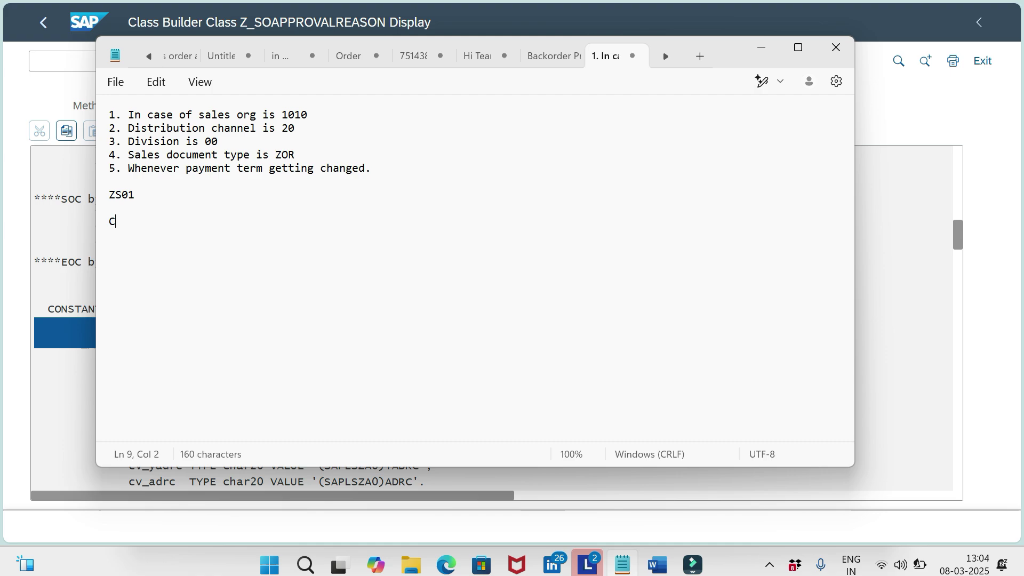
text(ustom Logic App)
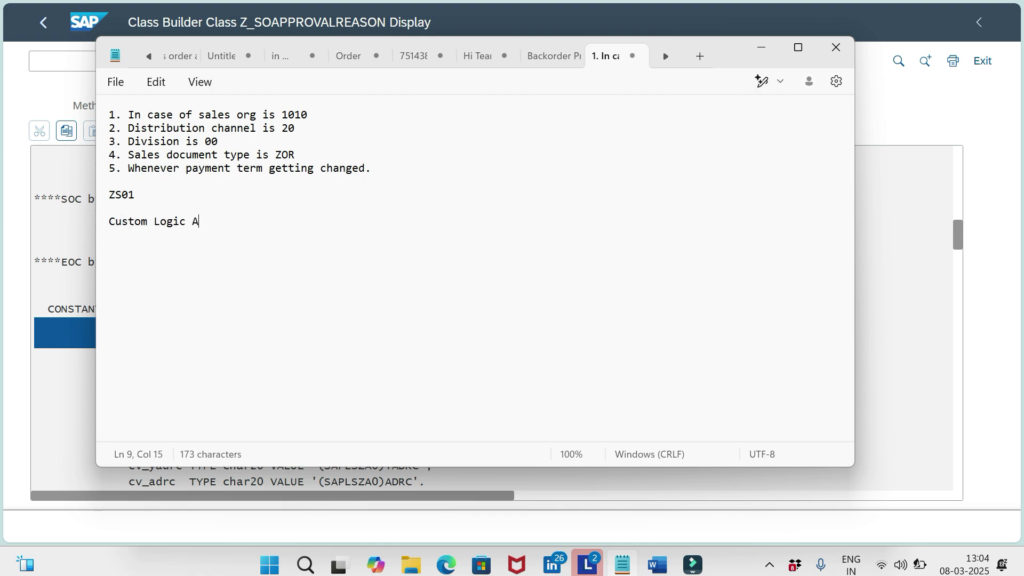